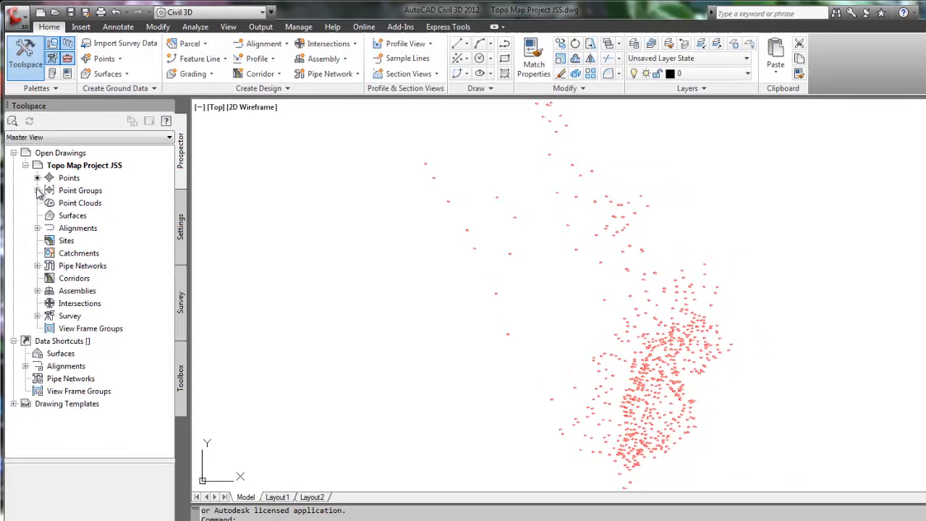
# Look through the drawing's point groups and locate the Existing Grade group.
pyautogui.click(37, 190)
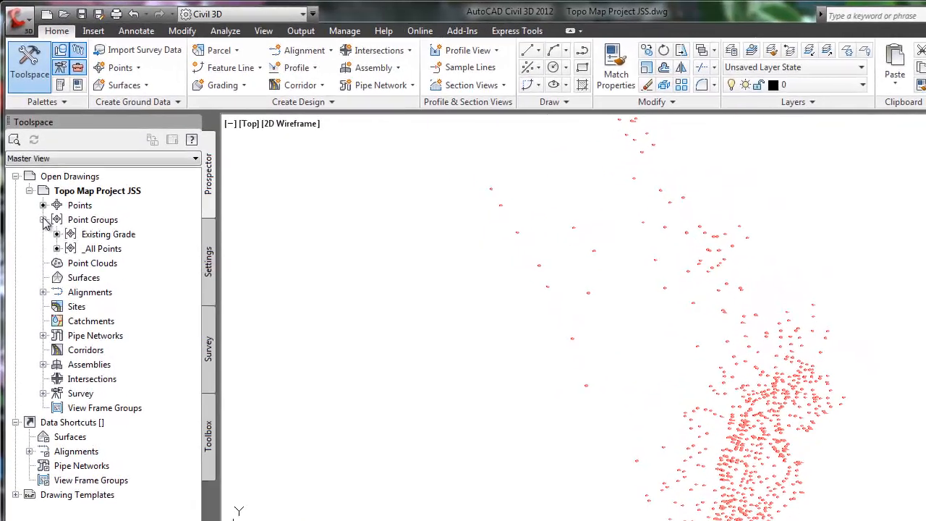
pyautogui.click(105, 235)
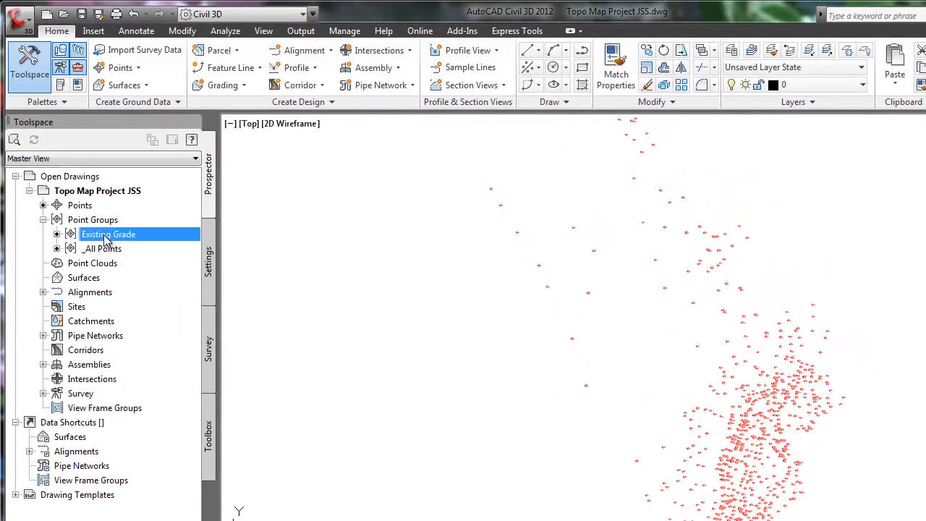
pyautogui.click(43, 220)
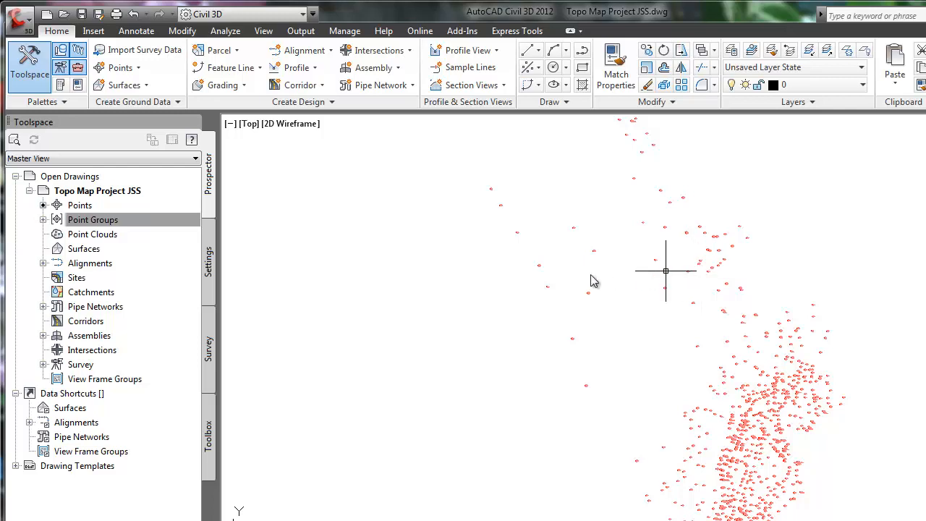
pyautogui.click(92, 31)
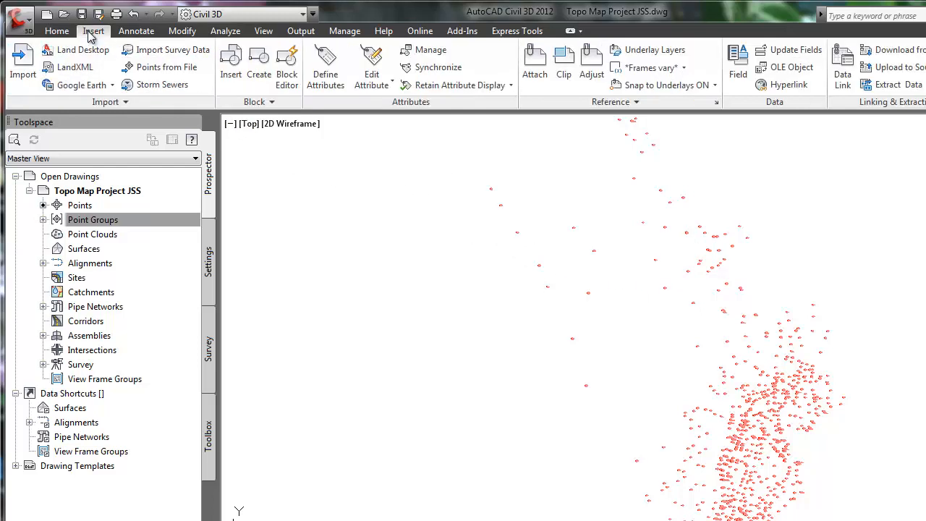
pyautogui.click(112, 85)
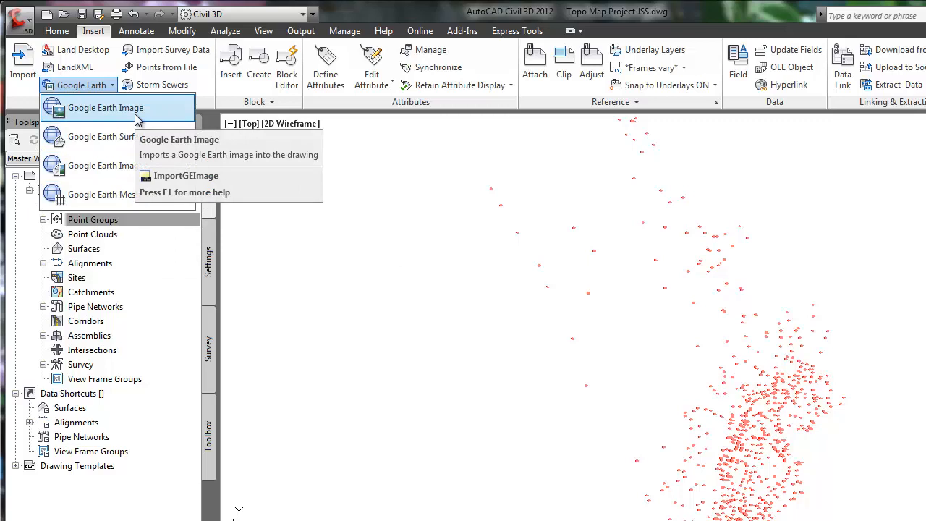
# Create a new layer named C-Aerial Photo, make it the current layer, and widen the layer list's name column.
pyautogui.click(63, 32)
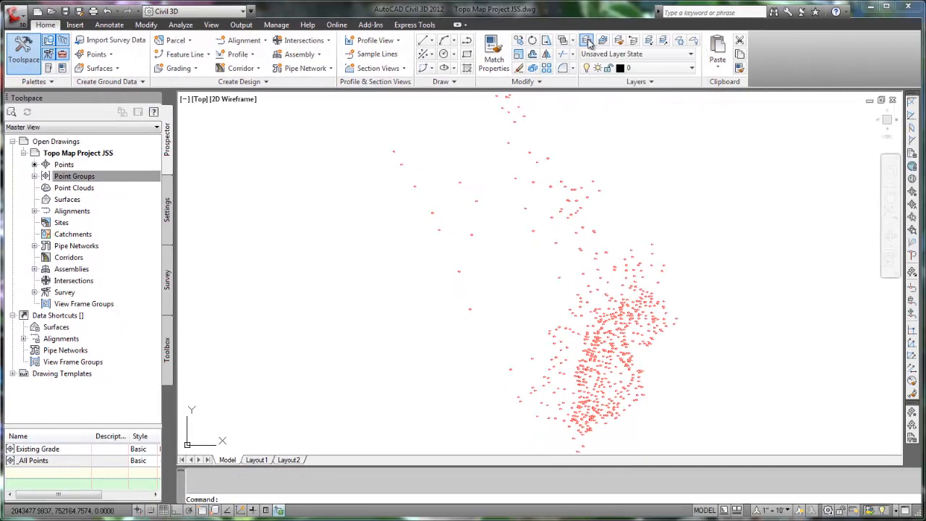
pyautogui.click(586, 42)
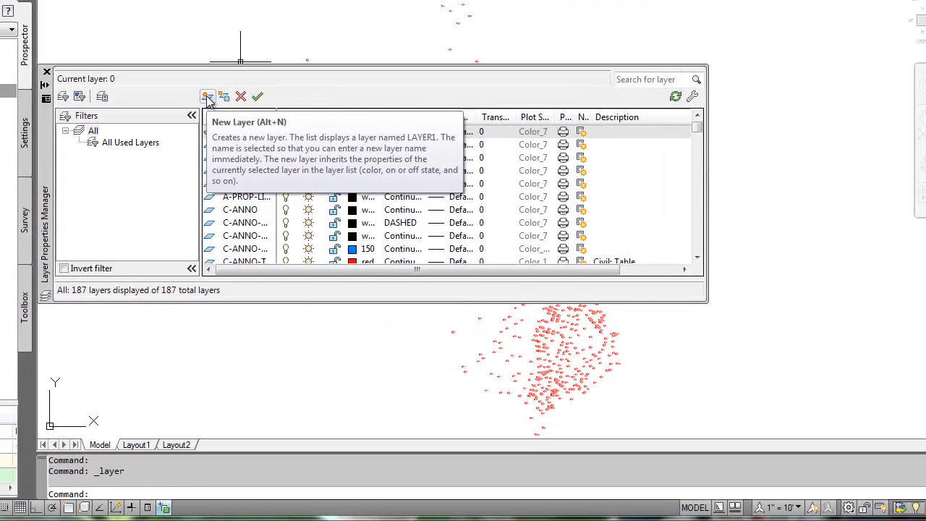
pyautogui.click(207, 98)
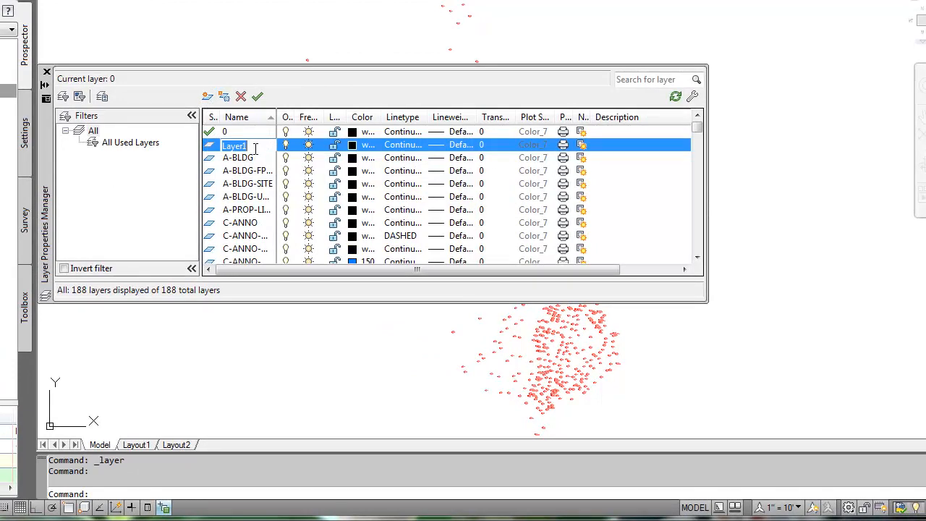
pyautogui.write('C')
pyautogui.write('-Aerial Photo')
pyautogui.click(259, 98)
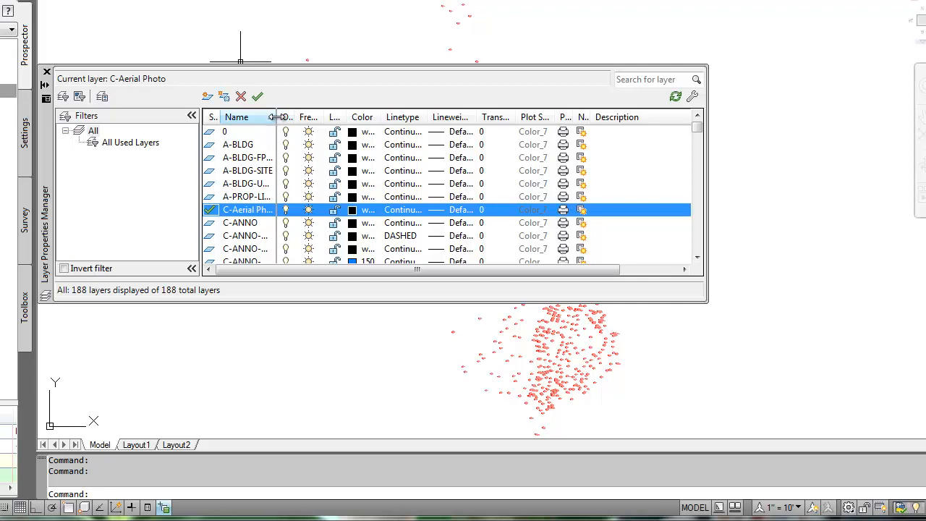
pyautogui.moveTo(275, 117); pyautogui.dragTo(297, 118)
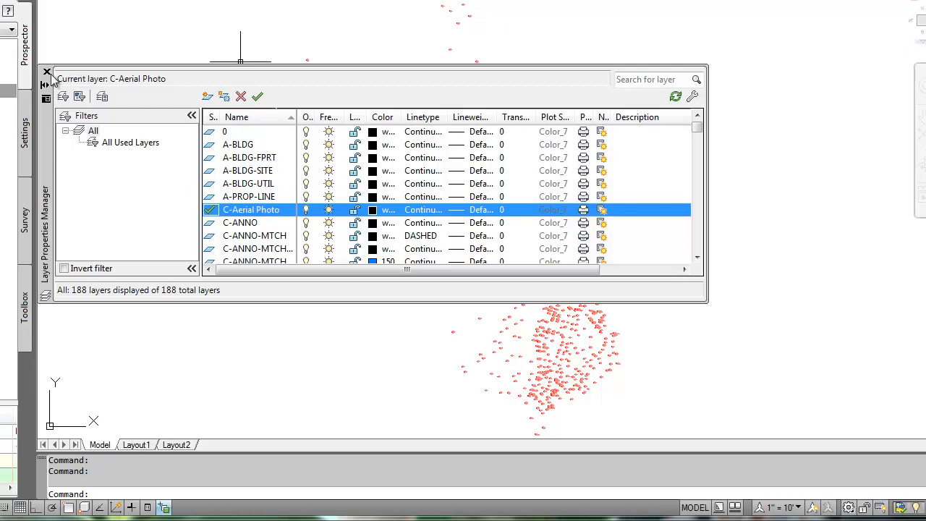
pyautogui.click(46, 72)
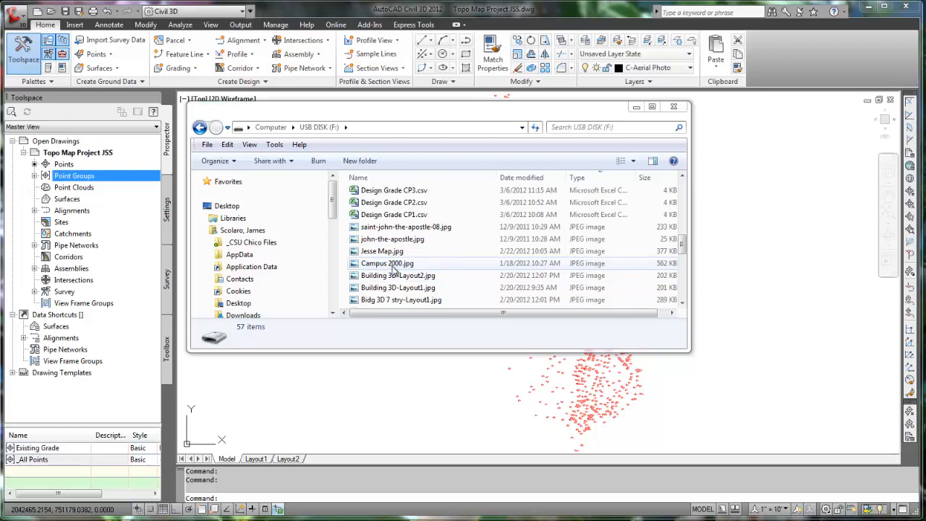
# Start attaching the image Campus 2000 from the USB disk as a reference file.
pyautogui.click(673, 106)
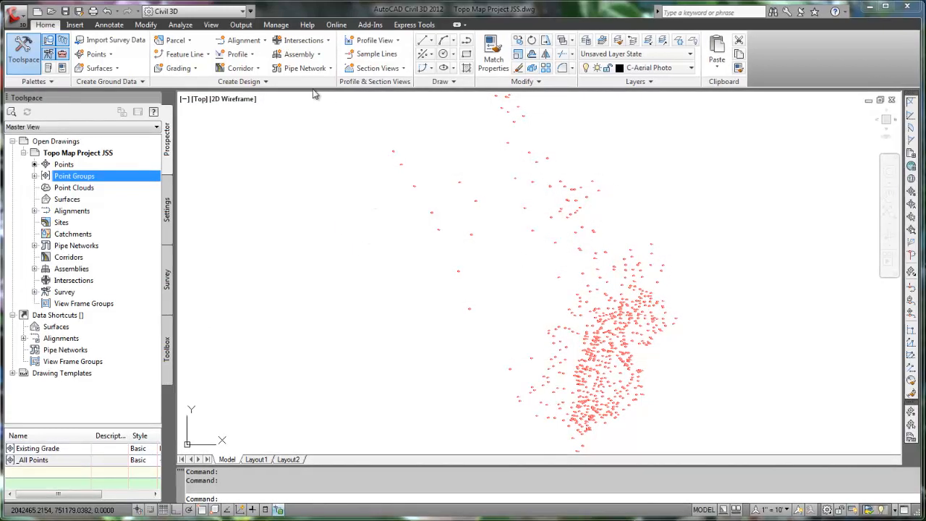
pyautogui.click(76, 26)
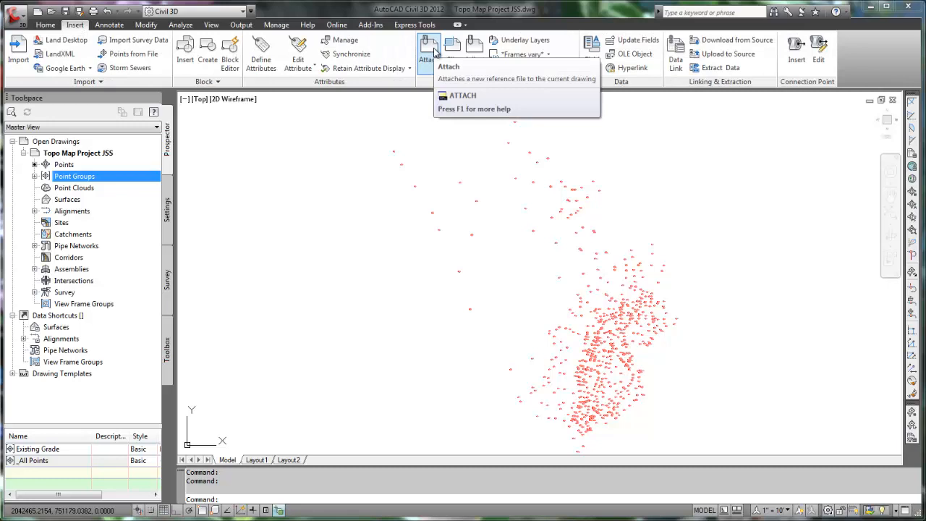
pyautogui.click(434, 51)
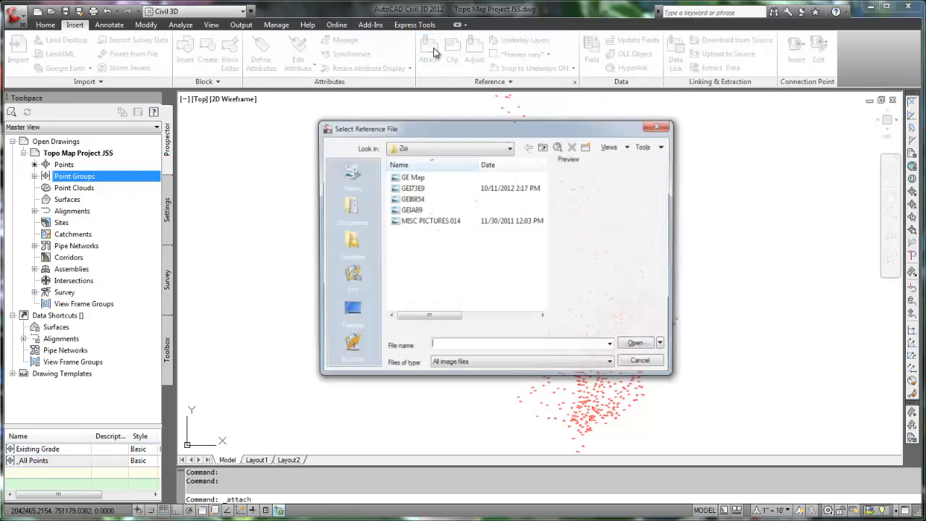
pyautogui.click(528, 146)
pyautogui.click(420, 265)
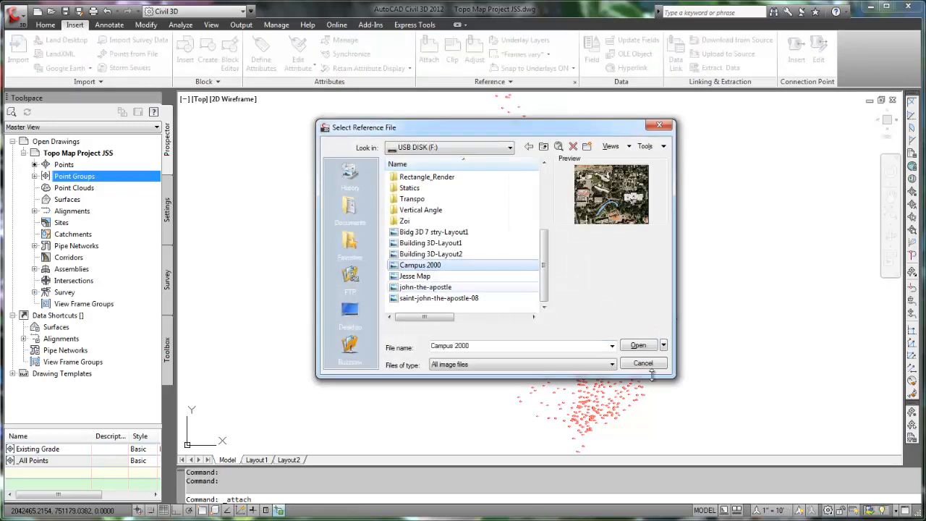
pyautogui.click(639, 346)
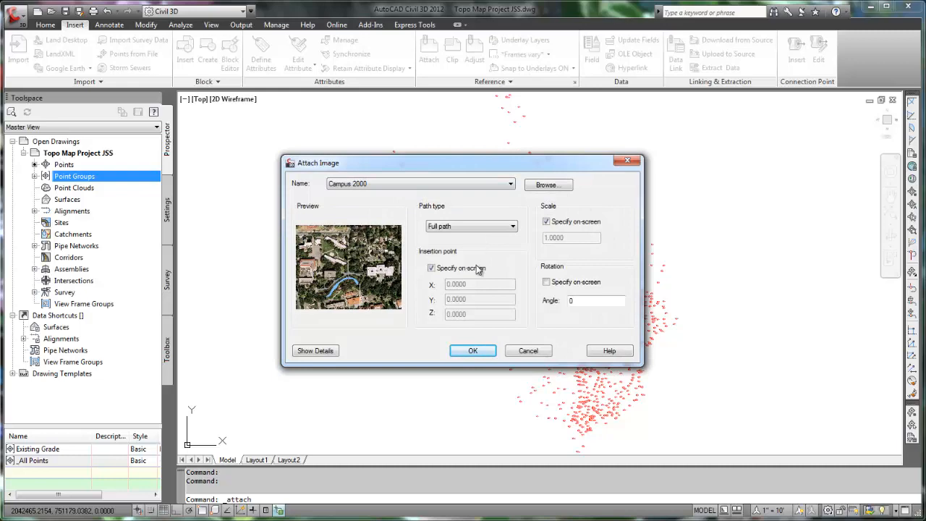
# Specify the image's insertion point by coordinates, with X 2043700 and Y 751600.
pyautogui.click(431, 268)
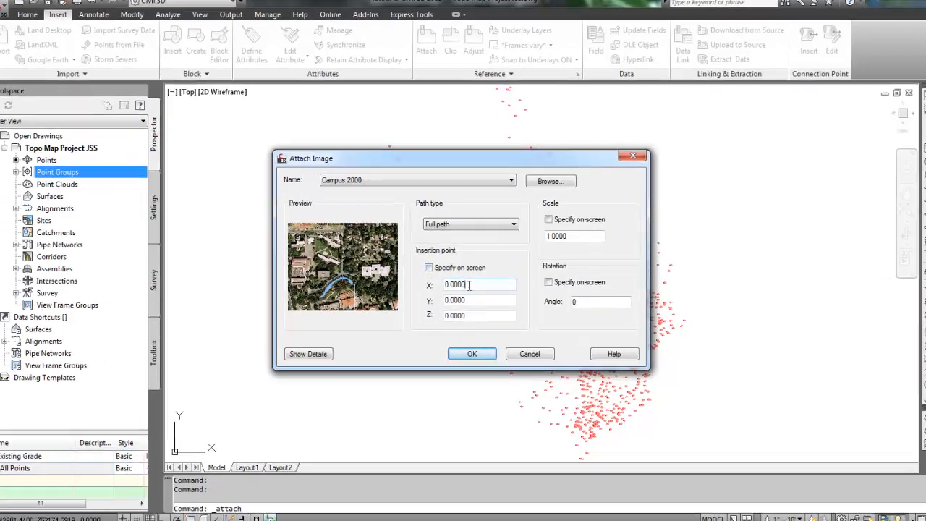
pyautogui.moveTo(470, 283); pyautogui.dragTo(443, 283)
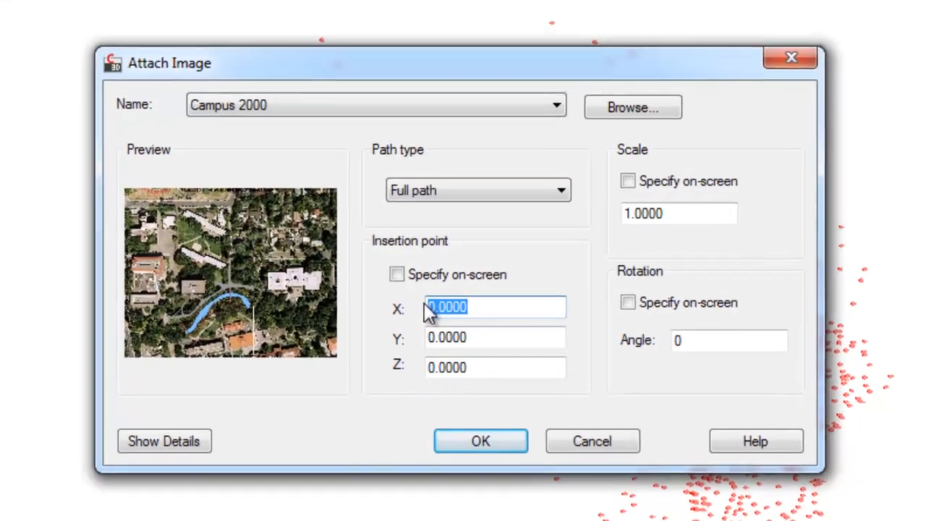
pyautogui.write('2')
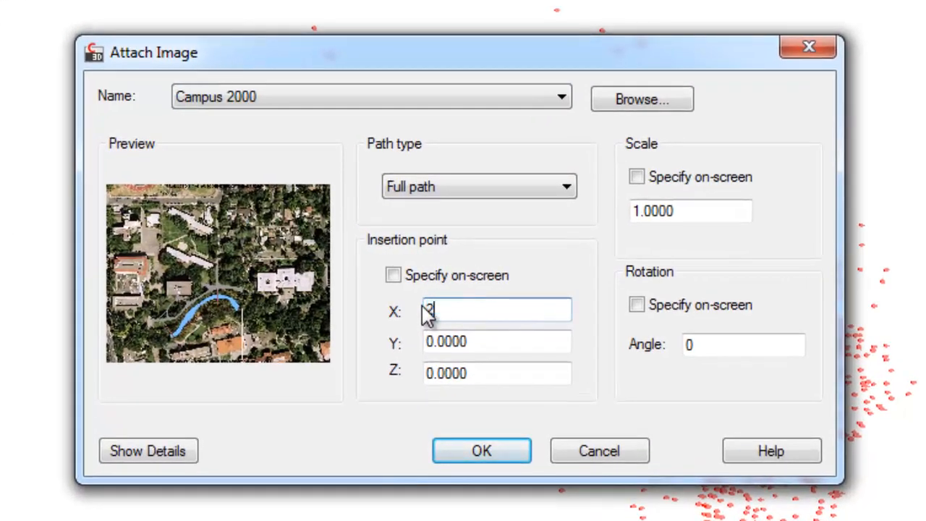
pyautogui.write('043700')
pyautogui.moveTo(479, 345); pyautogui.dragTo(407, 346)
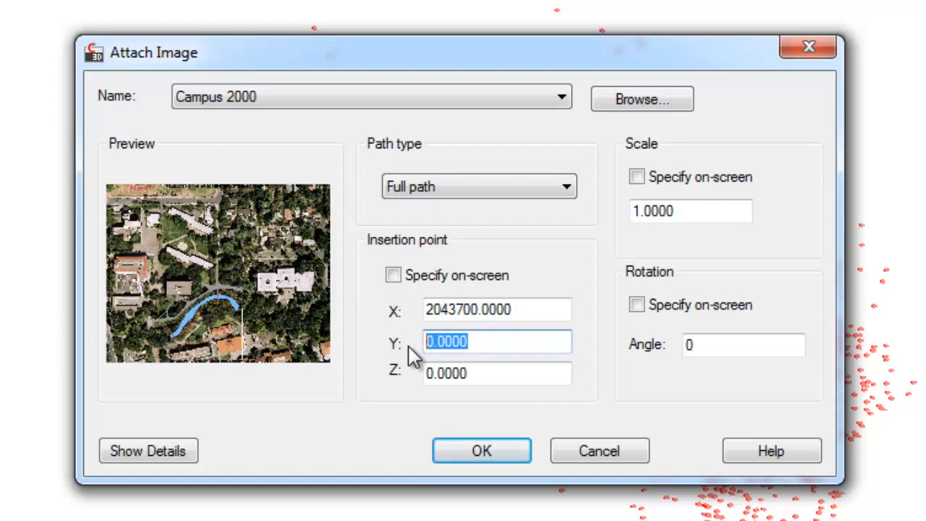
pyautogui.write('75160')
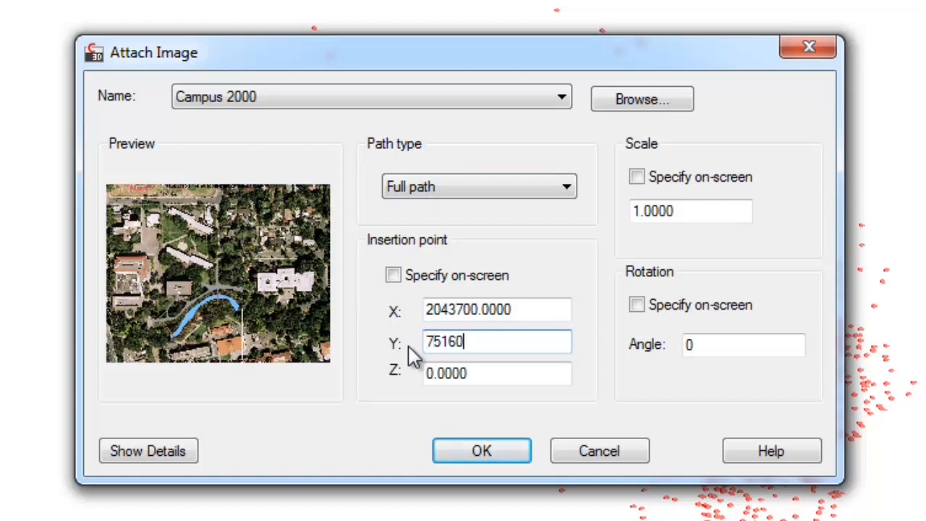
pyautogui.write('0')
# Set the image's scale to 1000 and place it in the drawing.
pyautogui.click(691, 211)
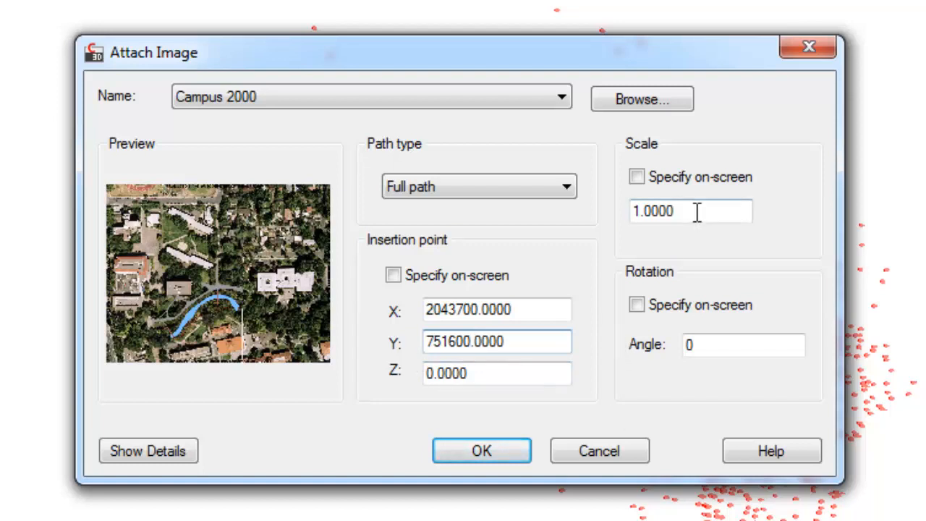
pyautogui.moveTo(693, 211); pyautogui.dragTo(632, 212)
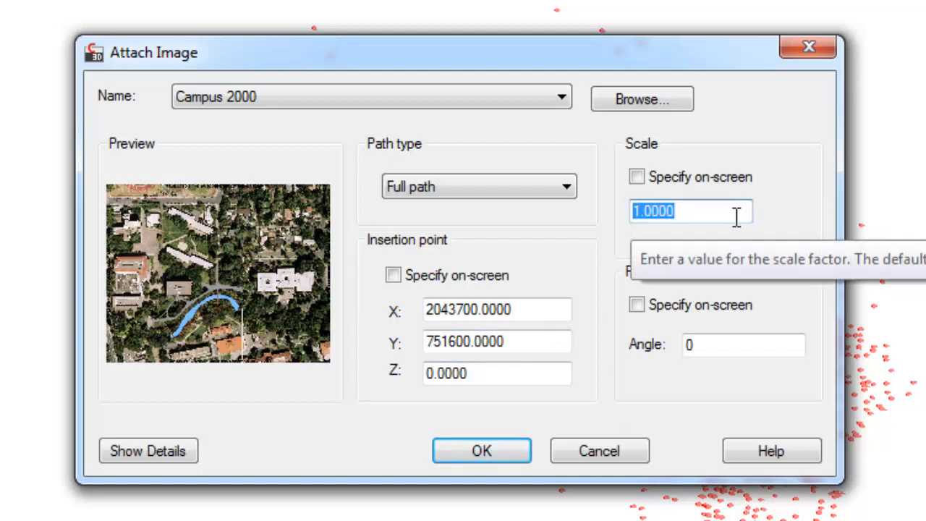
pyautogui.write('1')
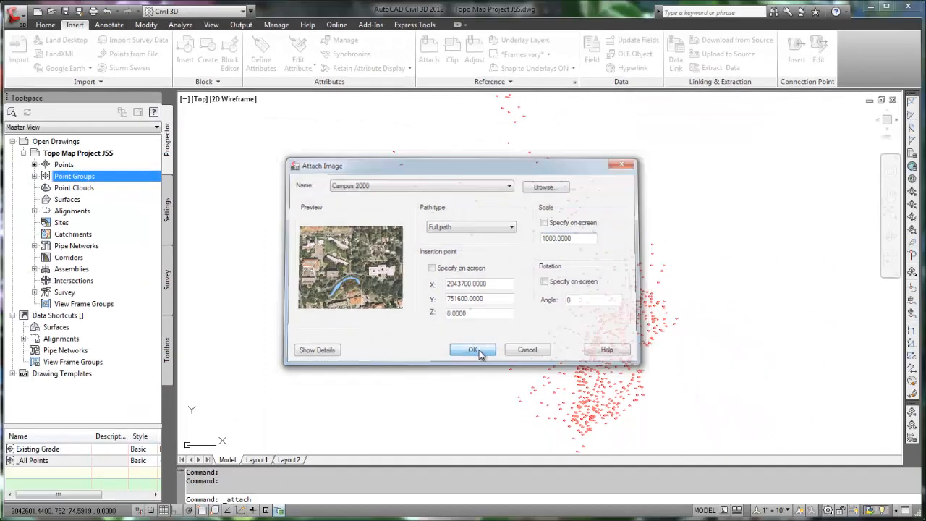
pyautogui.click(492, 450)
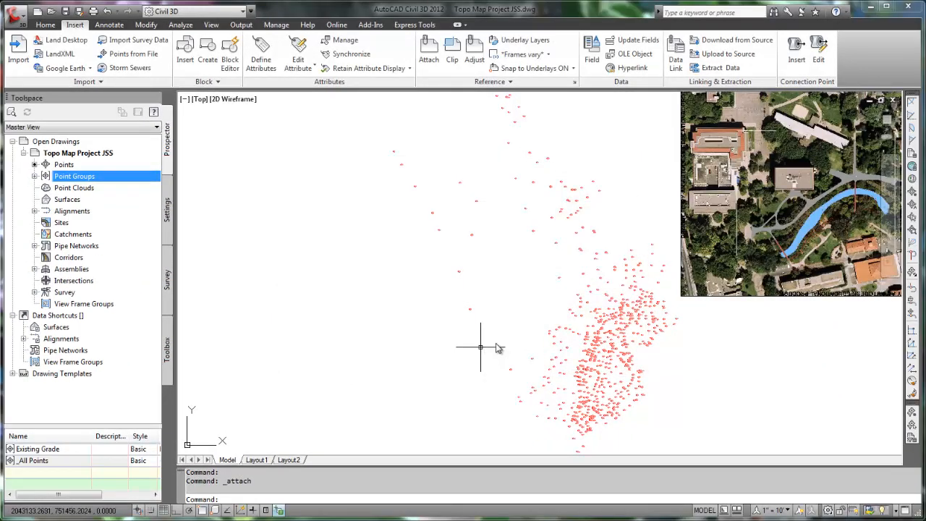
# Examine the attached aerial photo up close around the lower end of the blue curved band.
pyautogui.moveTo(778, 189); pyautogui.dragTo(640, 227, button='middle')
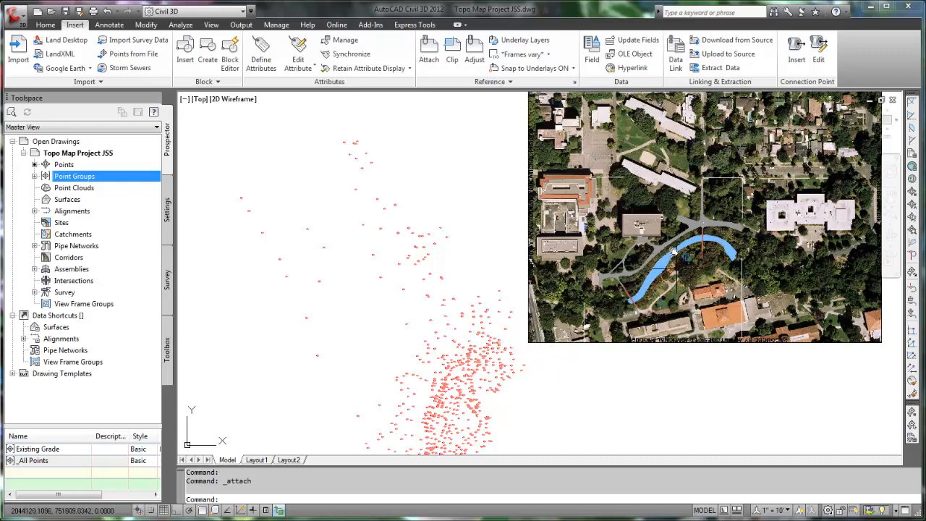
pyautogui.moveTo(630, 326); pyautogui.dragTo(652, 300, button='middle')
pyautogui.scroll(3, 641, 301)
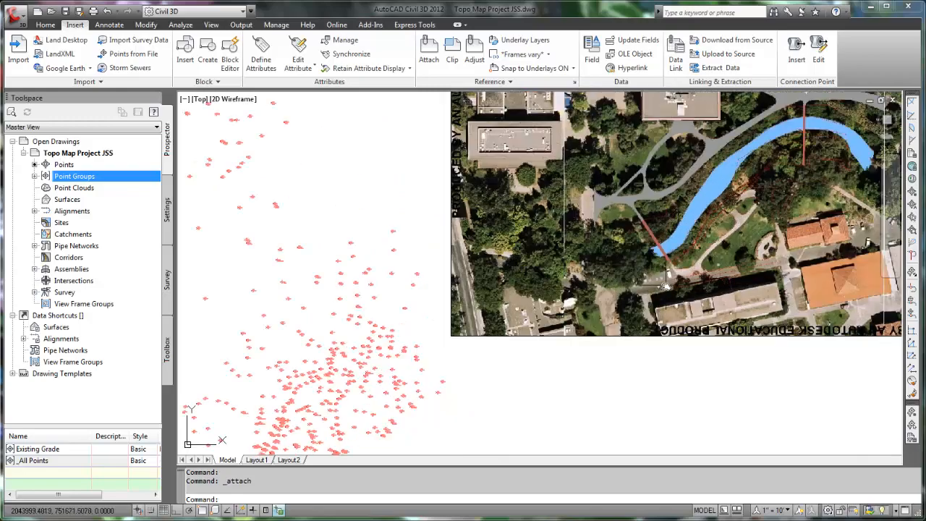
pyautogui.scroll(5, 658, 290)
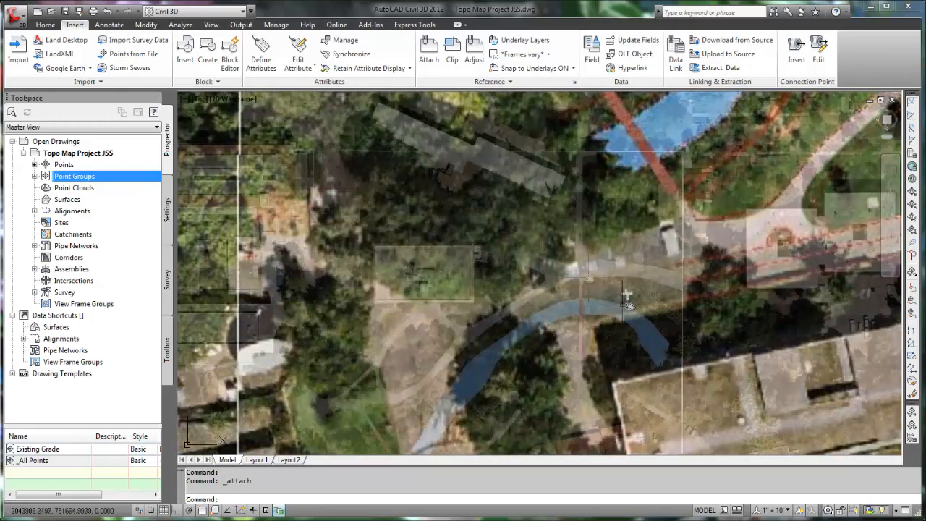
pyautogui.scroll(4, 585, 263)
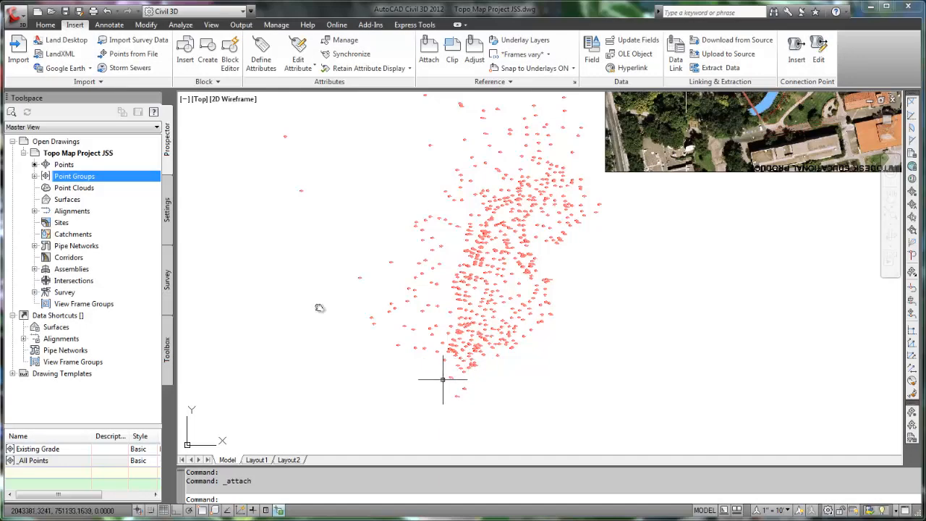
# Find point 50, described as CP Aerial, in the Existing Grade point group and zoom to it.
pyautogui.click(35, 176)
pyautogui.click(86, 189)
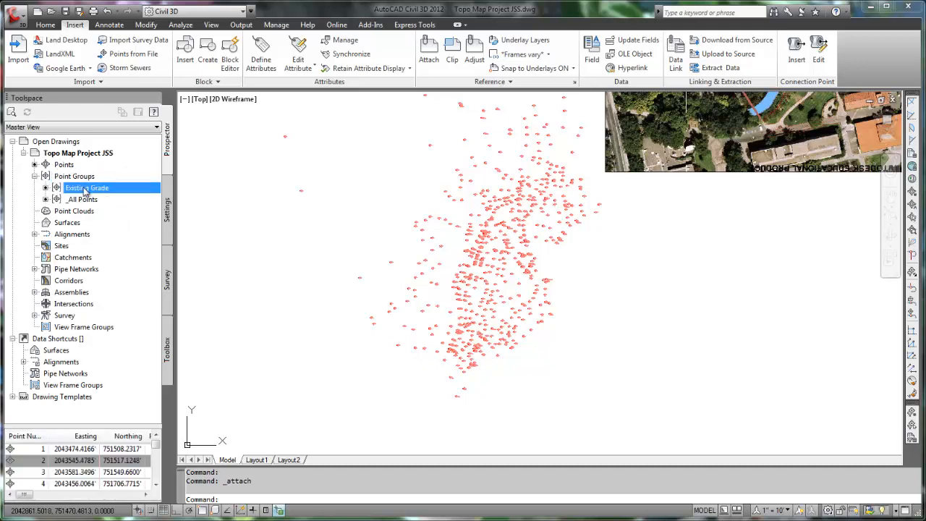
pyautogui.click(145, 460)
pyautogui.moveTo(155, 446); pyautogui.dragTo(156, 450)
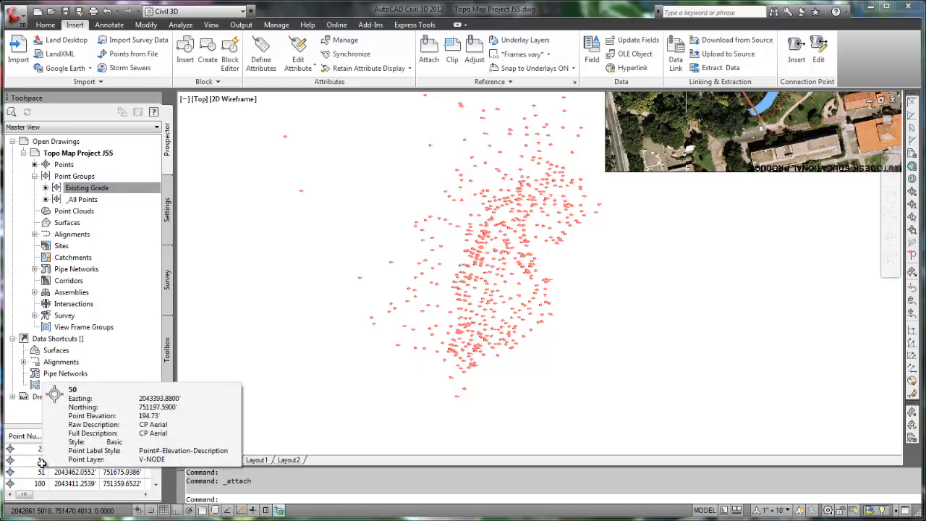
pyautogui.click(41, 460)
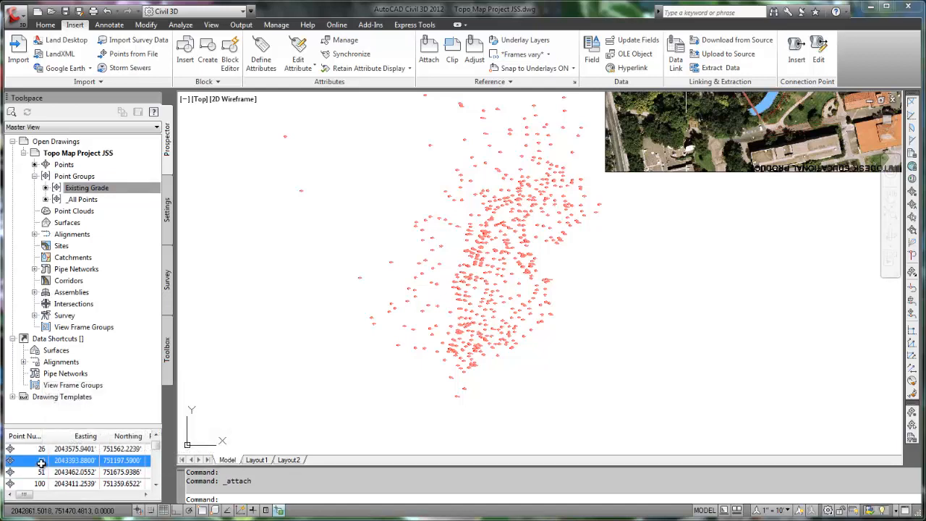
pyautogui.rightClick(41, 460)
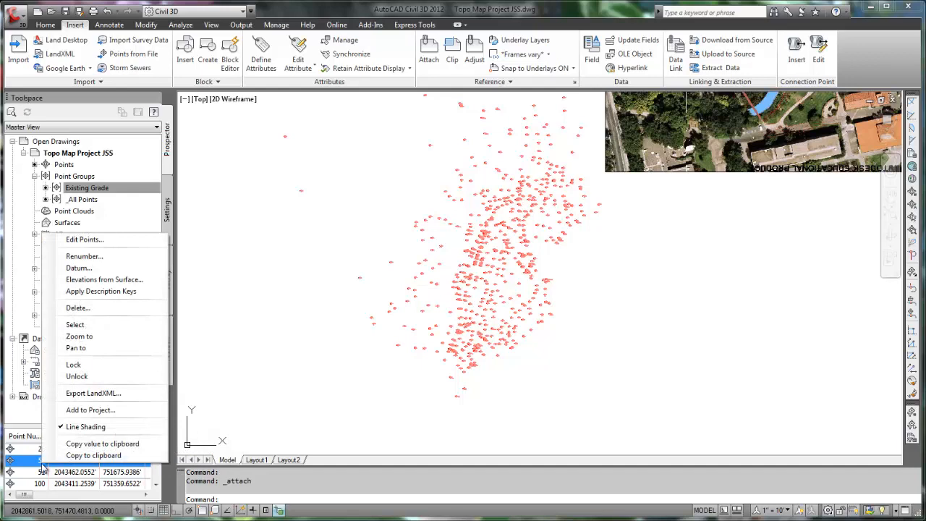
pyautogui.click(90, 339)
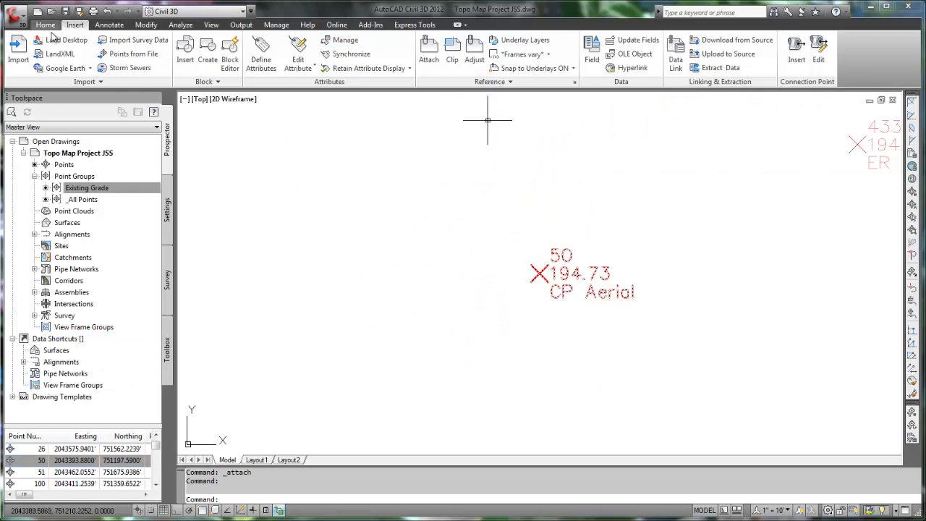
pyautogui.click(47, 26)
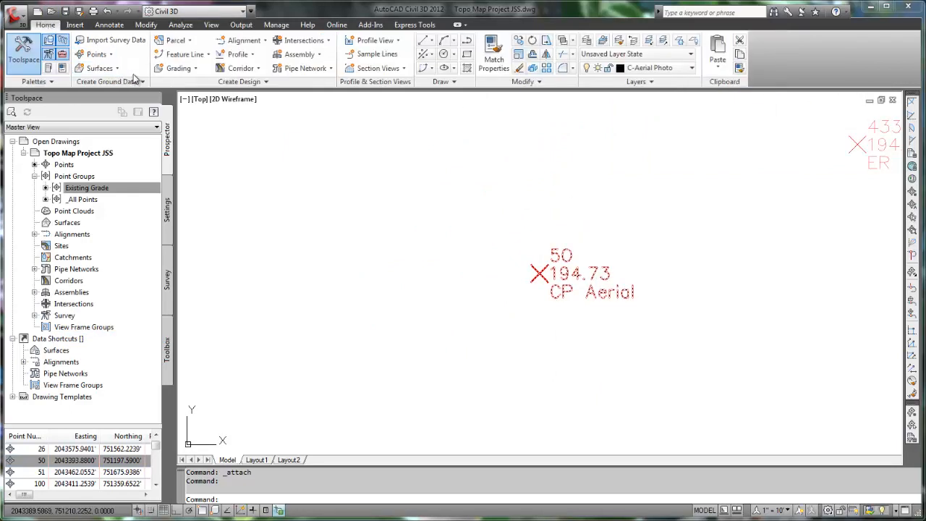
# Draw a circle with a radius of about 9.8 centred on point 50, CP Aerial.
pyautogui.click(444, 56)
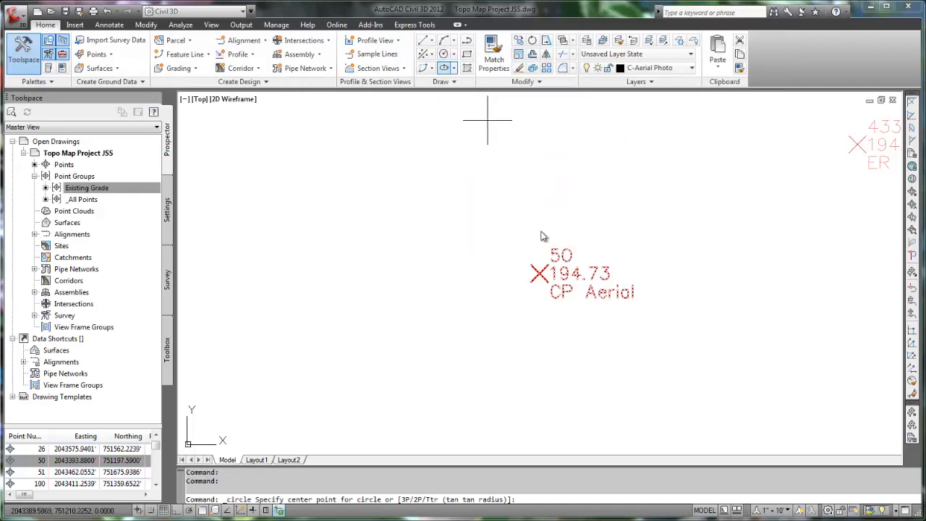
pyautogui.click(539, 273)
pyautogui.click(653, 321)
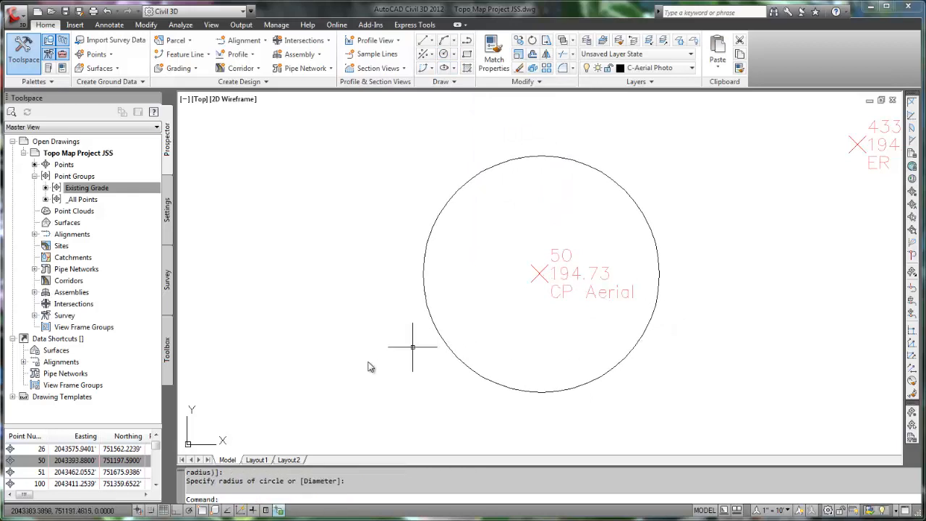
# Zoom to point 51 from the Existing Grade point list and draw a circle with a radius of about 10.2 centred on it.
pyautogui.click(35, 473)
pyautogui.rightClick(35, 472)
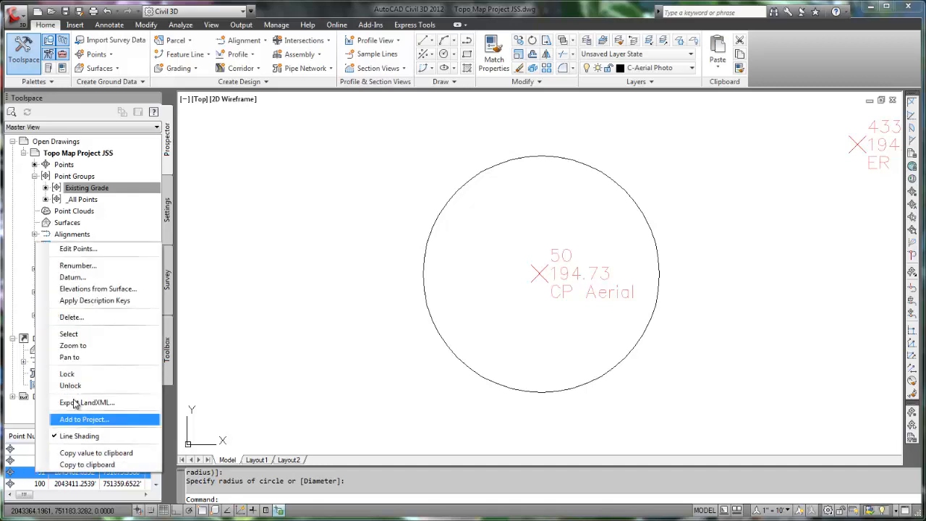
pyautogui.click(73, 346)
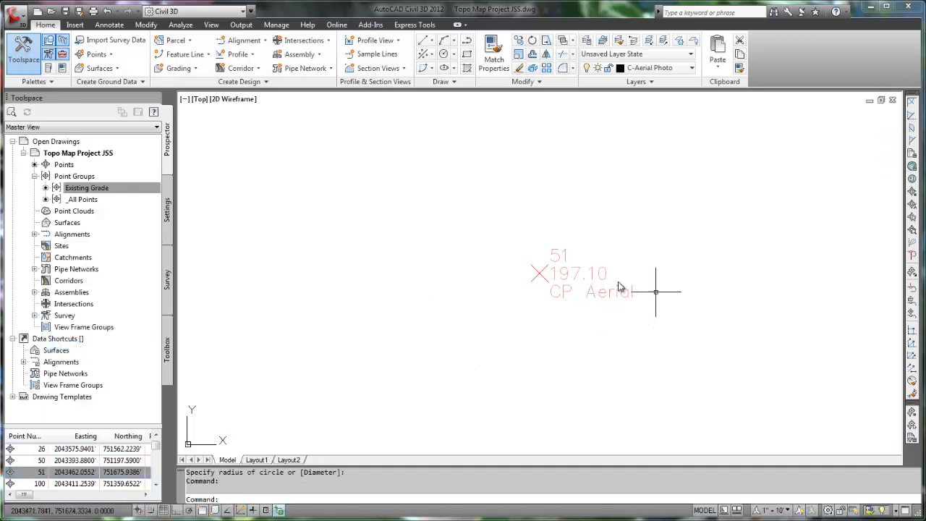
pyautogui.click(446, 55)
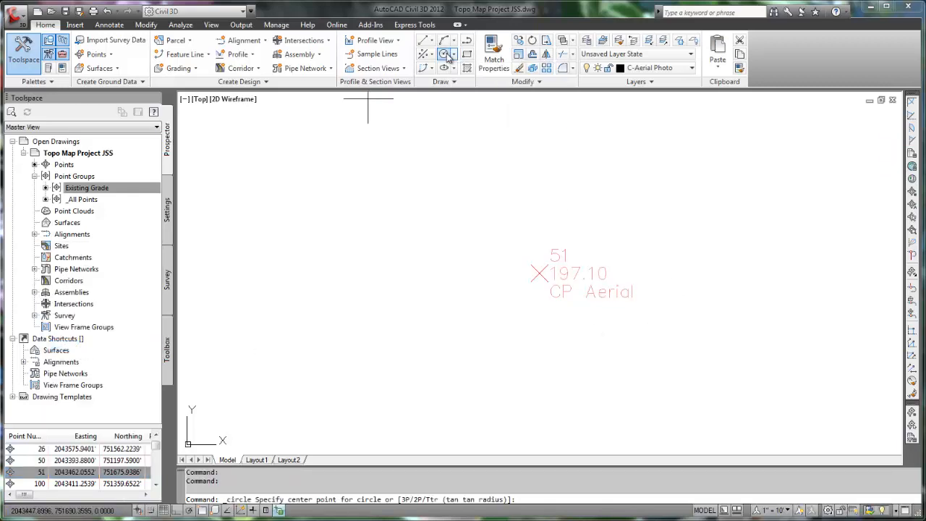
pyautogui.click(540, 273)
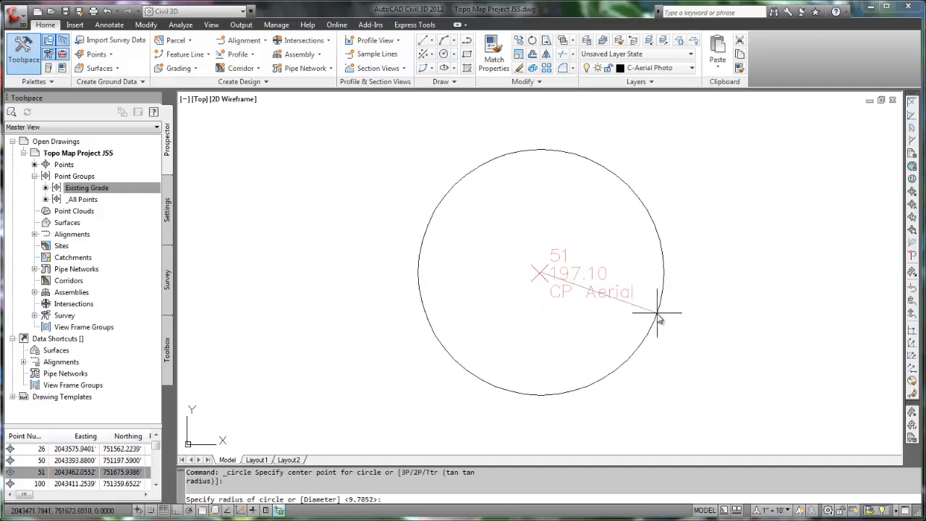
pyautogui.click(657, 314)
# Locate point 5, BR CAP 2011, at the north end of the survey points and draw a circle centred on it.
pyautogui.scroll(-10, 477, 320)
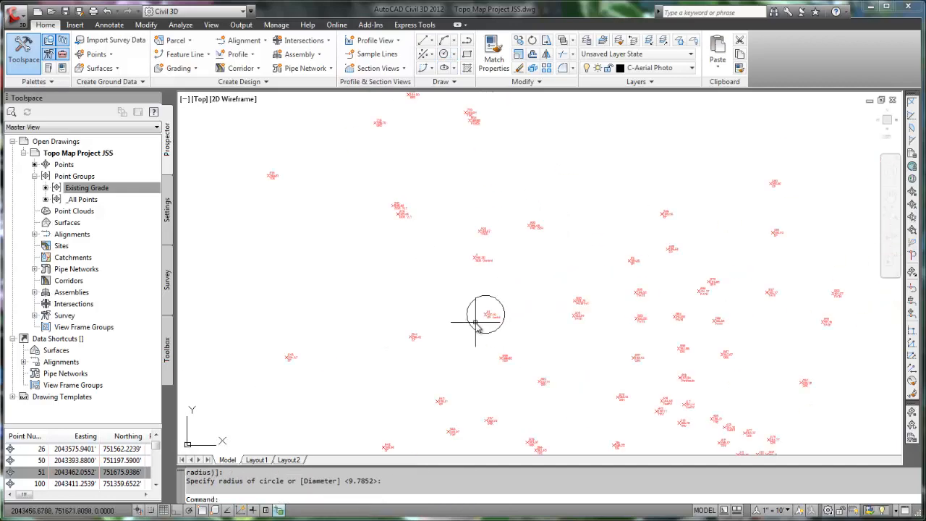
pyautogui.scroll(-3, 477, 321)
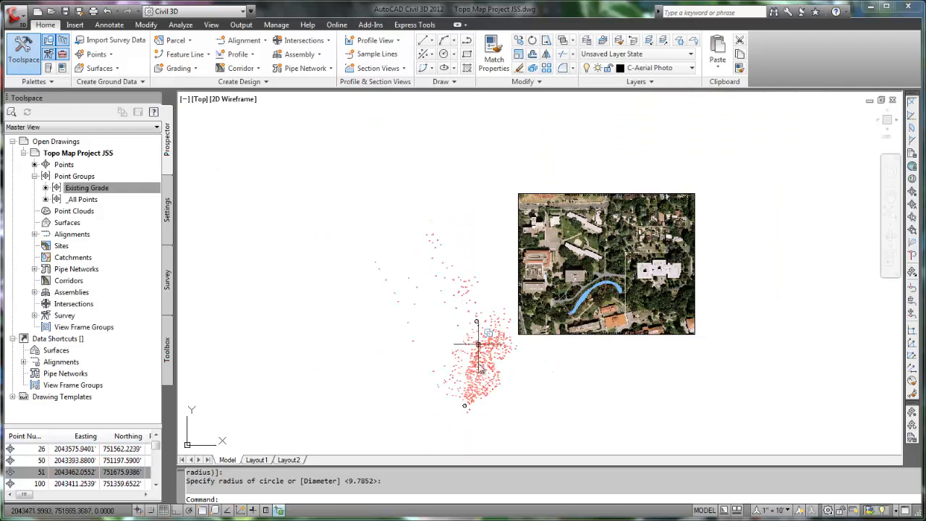
pyautogui.scroll(5, 467, 405)
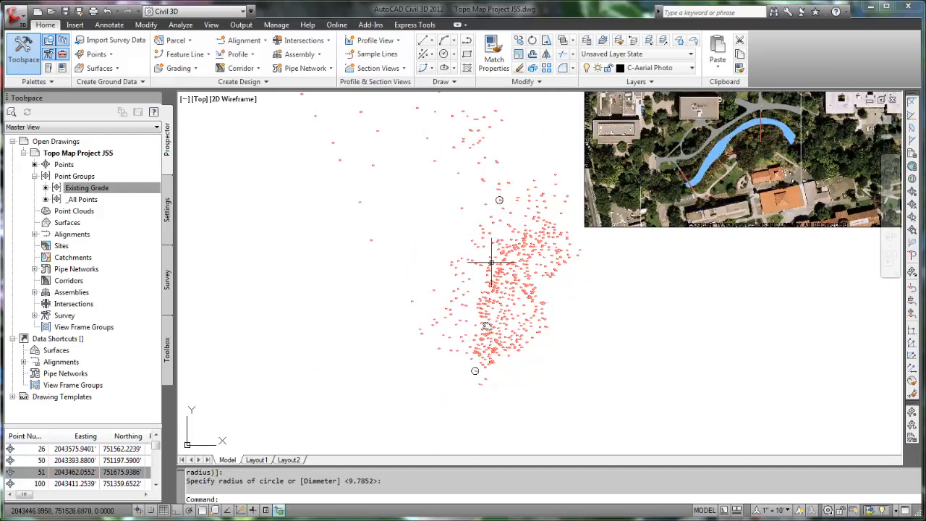
pyautogui.scroll(5, 471, 217)
pyautogui.scroll(6, 453, 225)
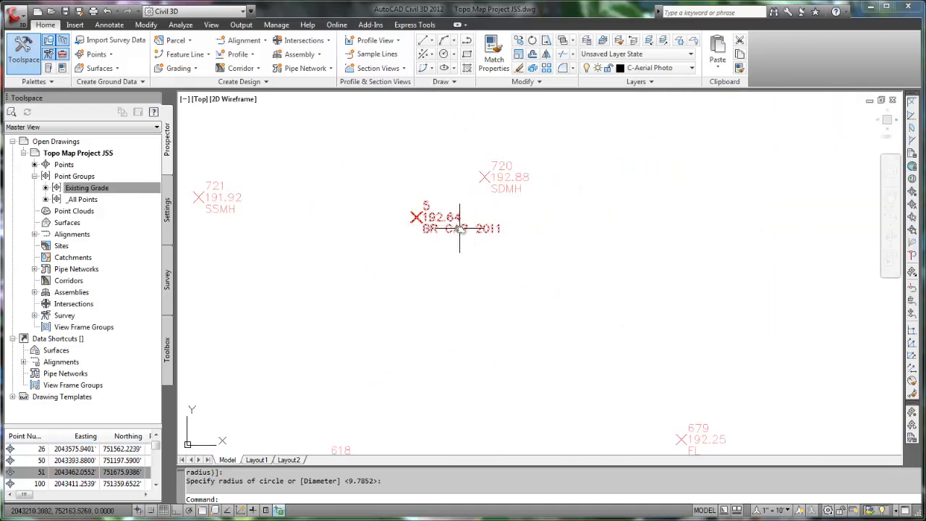
pyautogui.click(443, 54)
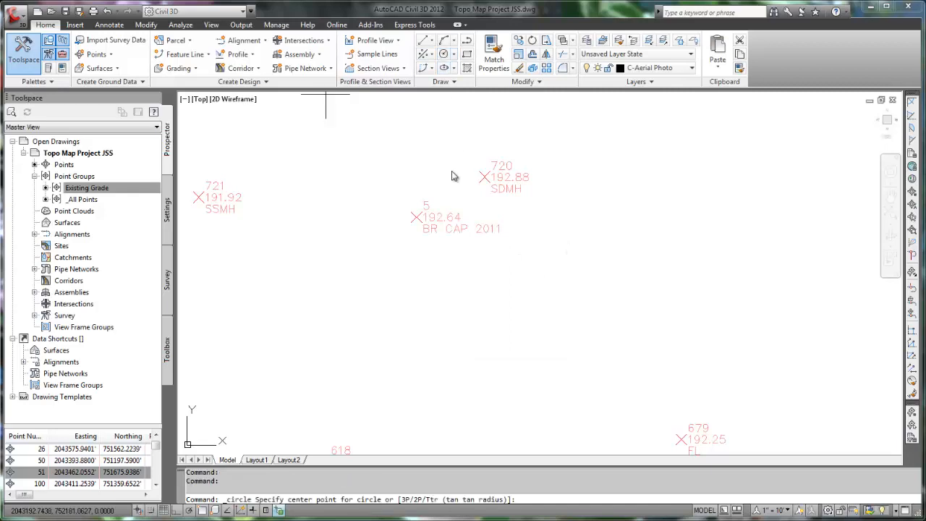
pyautogui.click(418, 218)
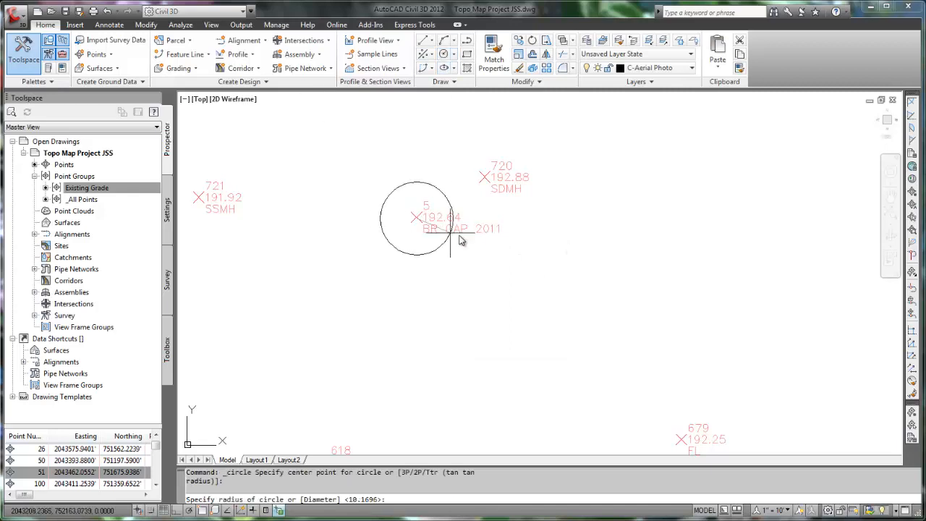
pyautogui.click(485, 247)
# Move the aerial photo from the white cross on the road below the blue band's lower end to point 50, CP Aerial.
pyautogui.scroll(-10, 480, 253)
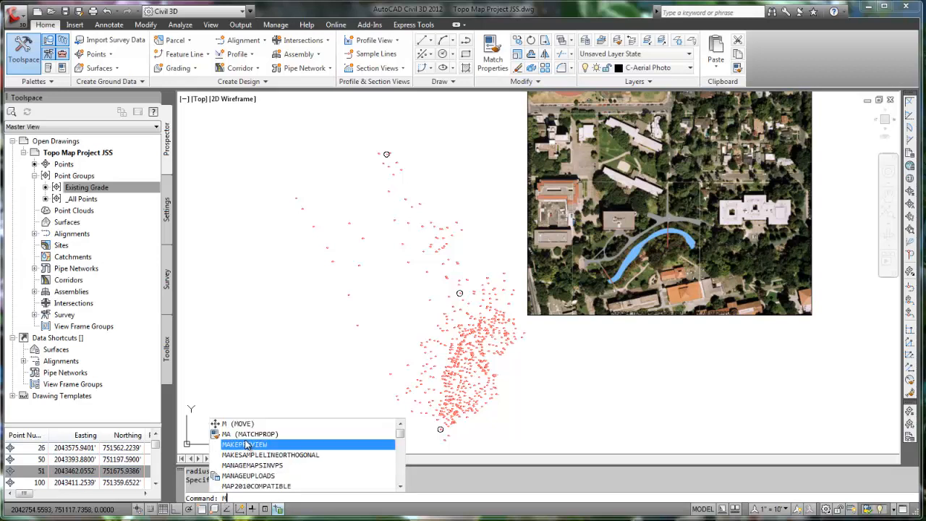
pyautogui.click(247, 427)
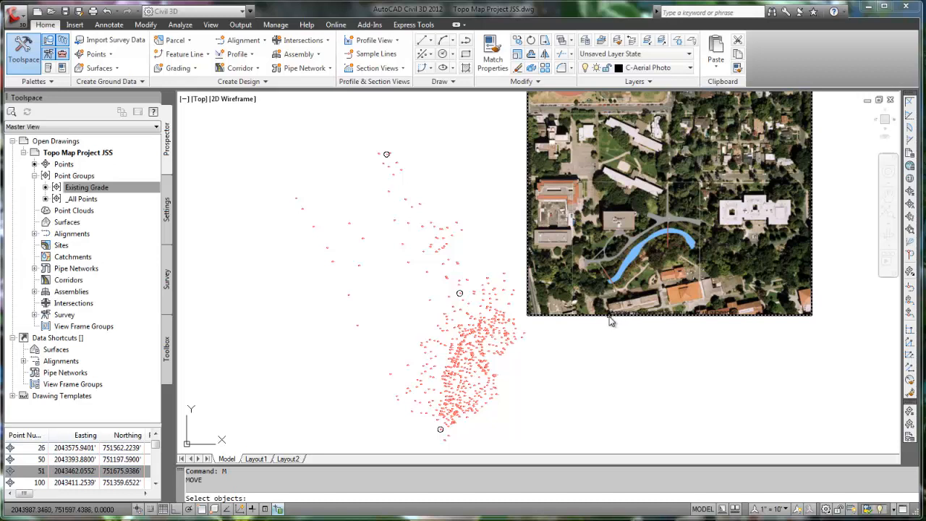
pyautogui.click(606, 315)
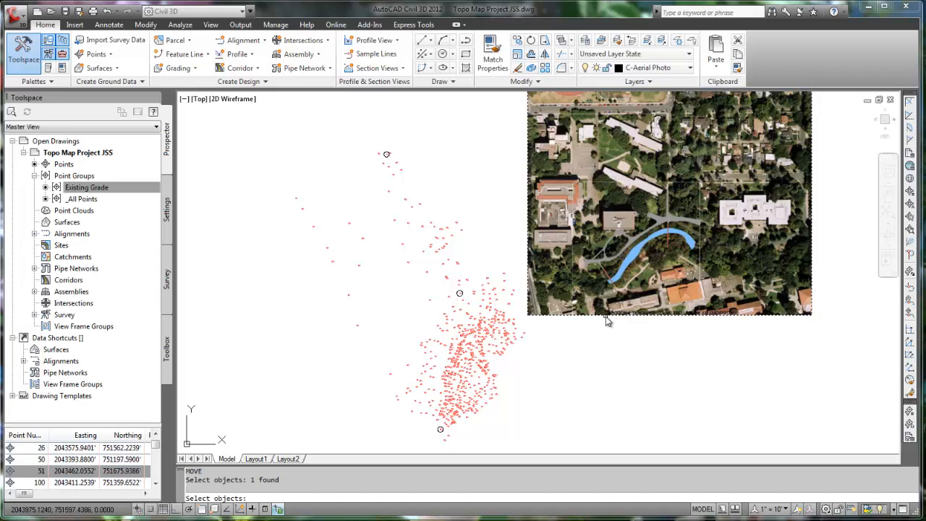
pyautogui.press('Return')
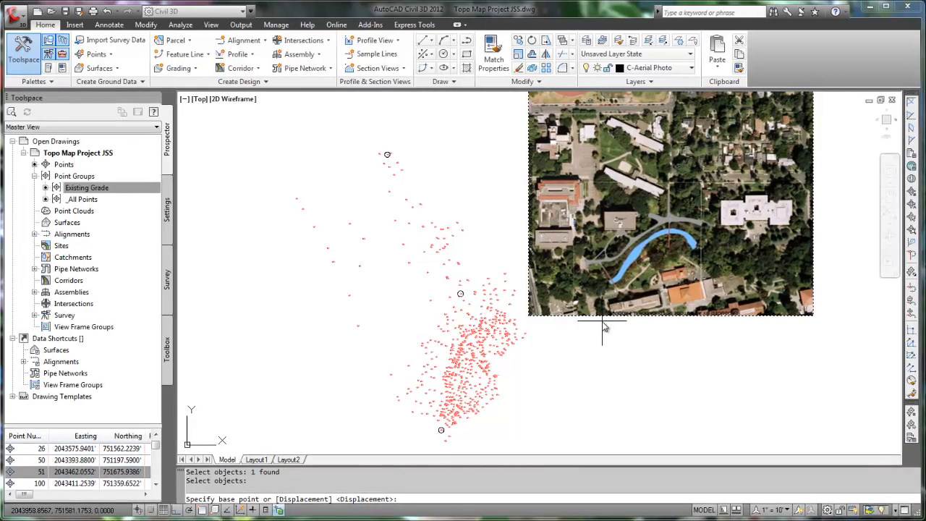
pyautogui.scroll(6, 608, 322)
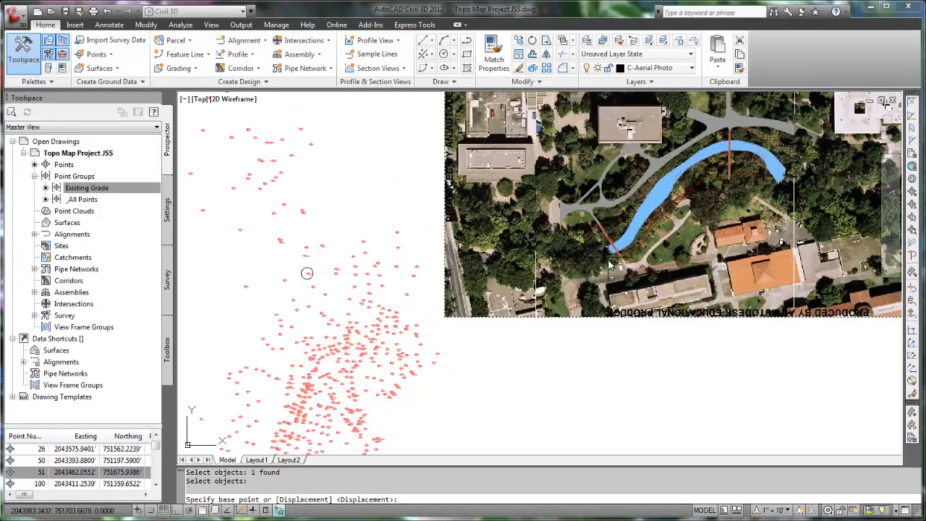
pyautogui.scroll(2, 613, 276)
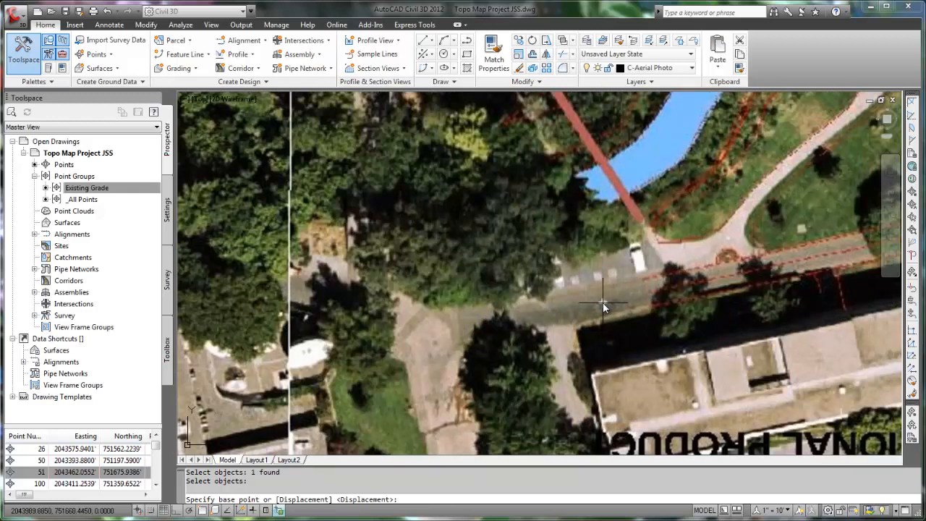
pyautogui.click(602, 303)
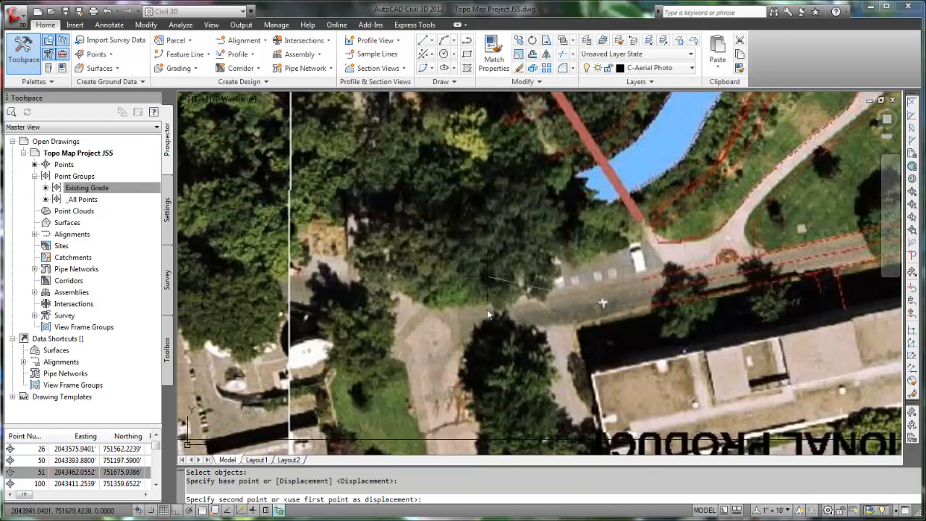
pyautogui.scroll(-5, 479, 302)
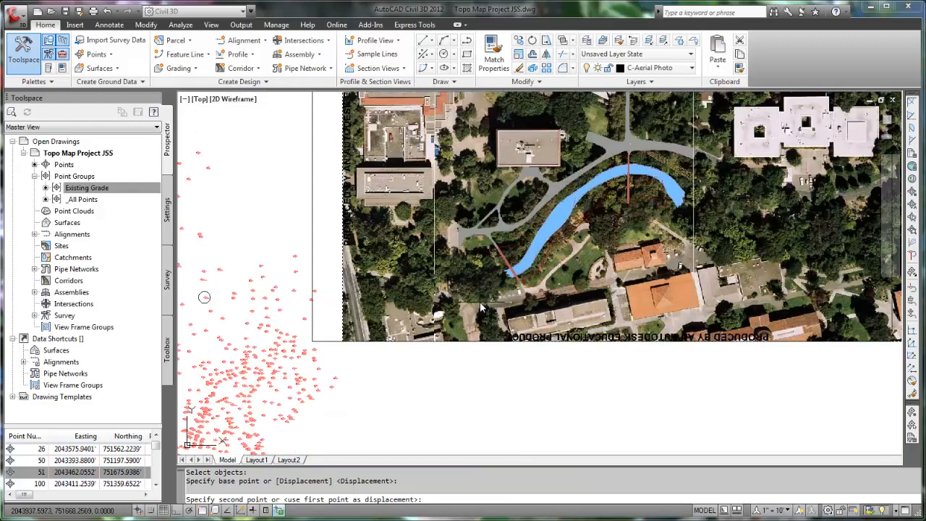
pyautogui.scroll(-3, 480, 302)
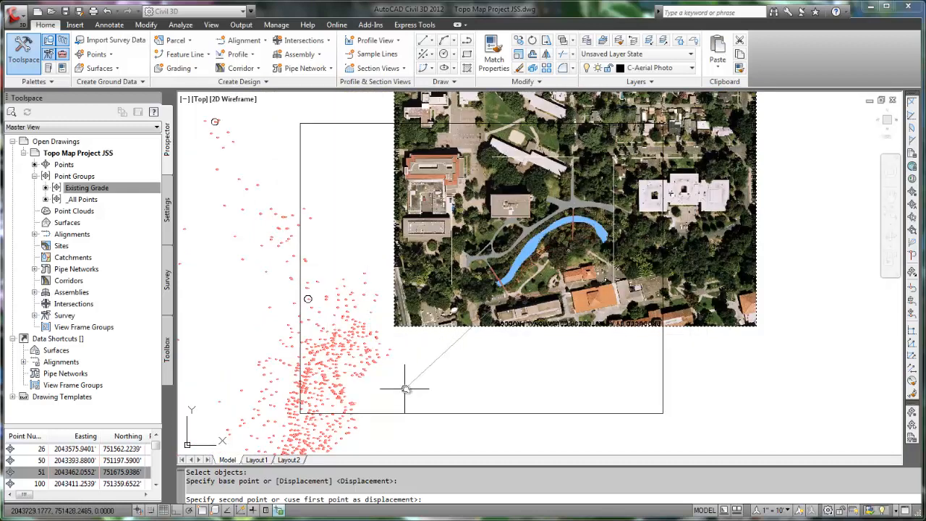
pyautogui.moveTo(413, 384); pyautogui.dragTo(514, 248, button='middle')
pyautogui.scroll(2, 513, 248)
pyautogui.scroll(4, 413, 310)
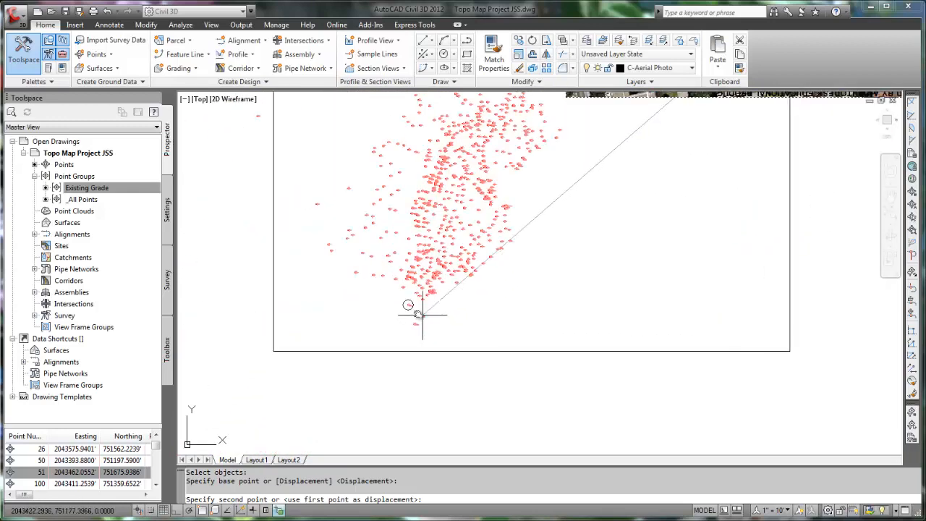
pyautogui.scroll(6, 383, 290)
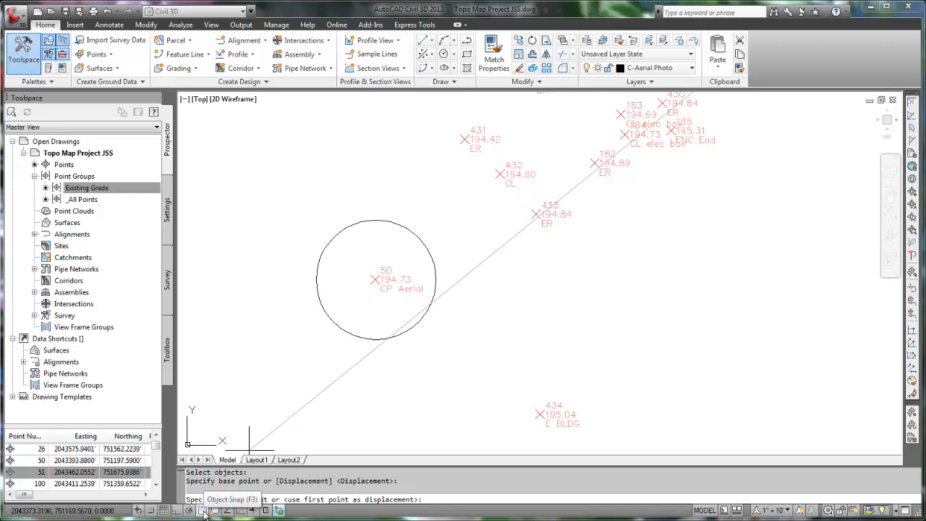
pyautogui.click(376, 280)
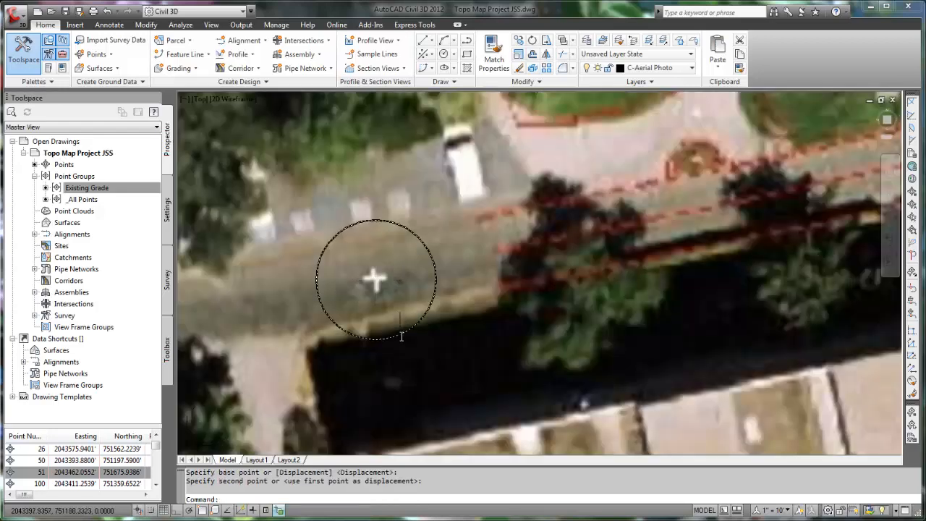
# Send the aerial photo to the back of the draw order, behind the survey points.
pyautogui.scroll(-10, 401, 336)
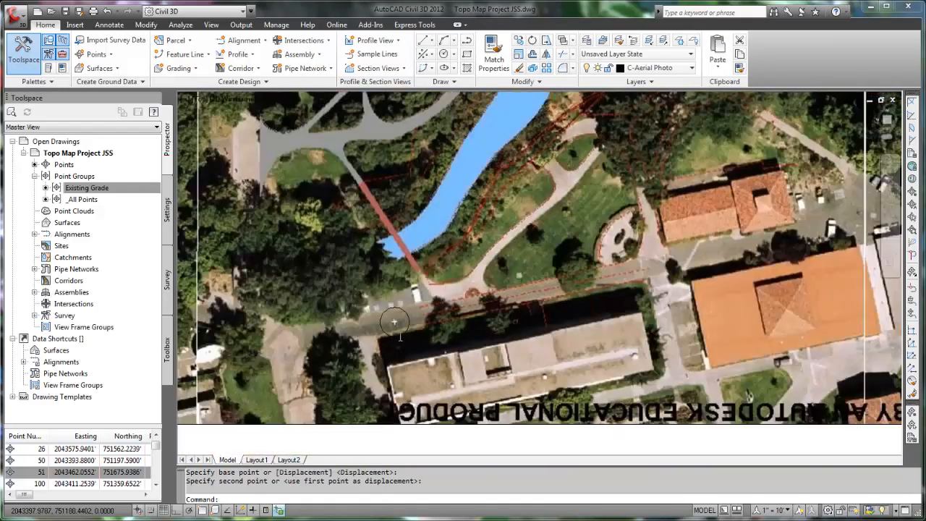
pyautogui.scroll(-5, 398, 331)
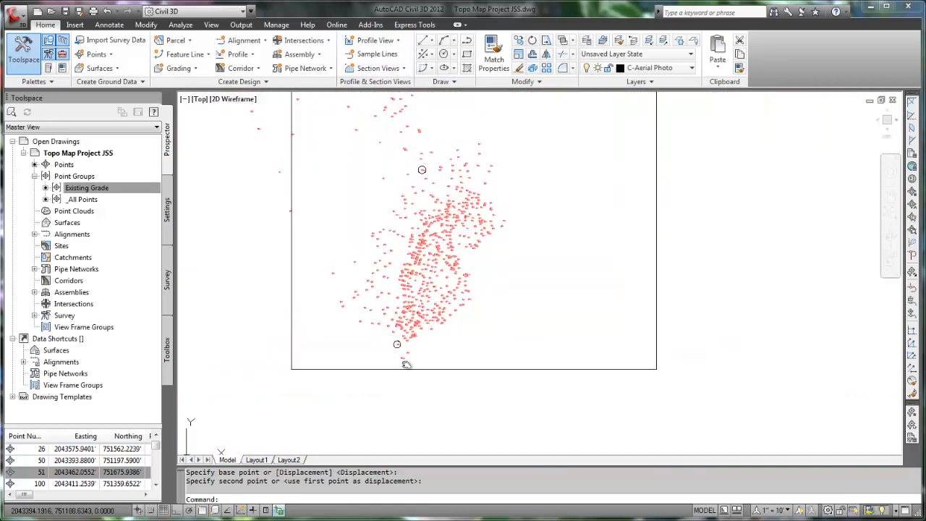
pyautogui.moveTo(439, 384); pyautogui.dragTo(475, 411, button='middle')
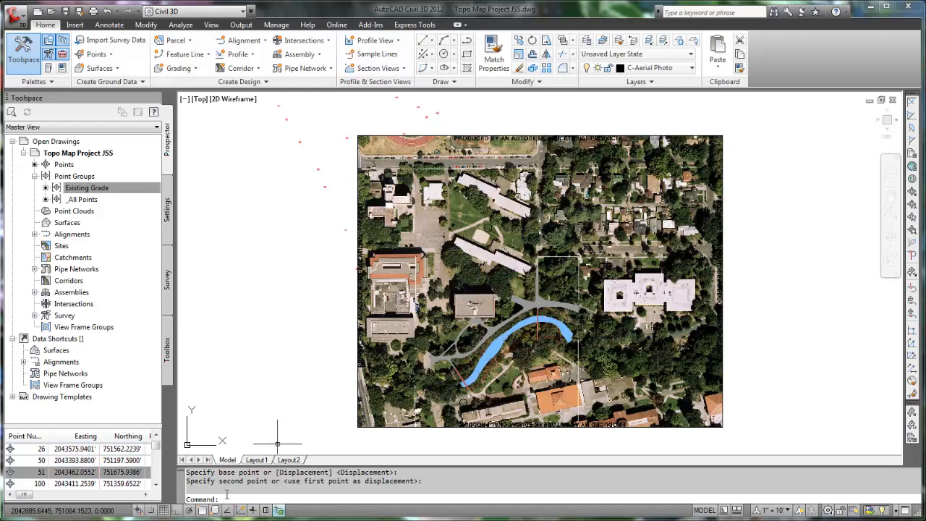
pyautogui.write('DR')
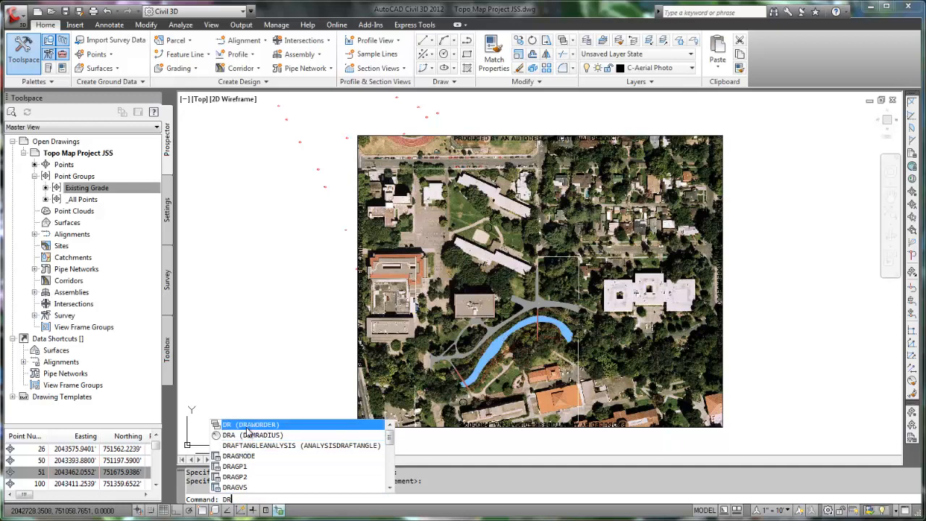
pyautogui.click(252, 425)
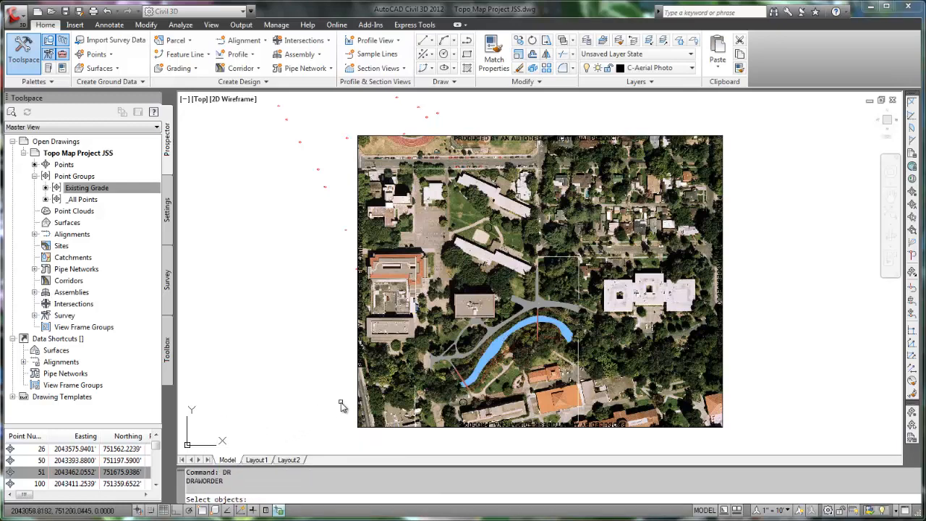
pyautogui.click(357, 387)
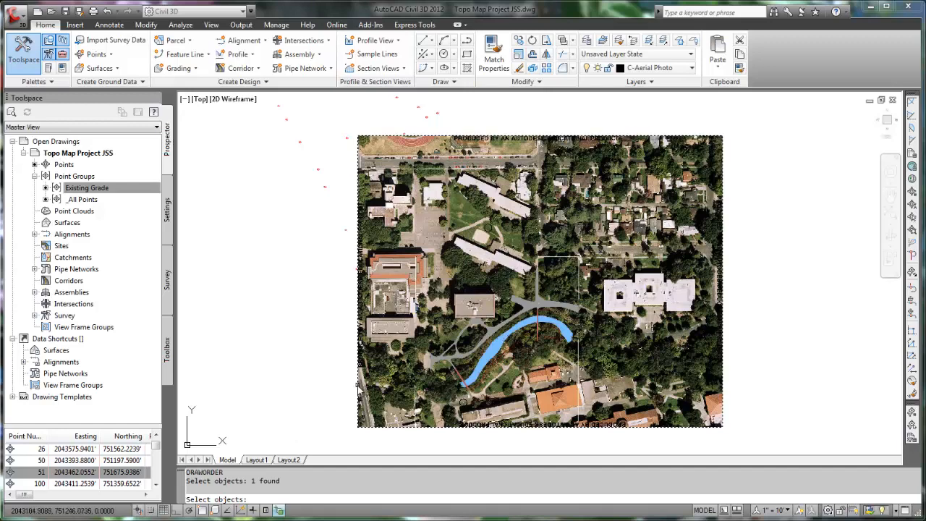
pyautogui.press('Return')
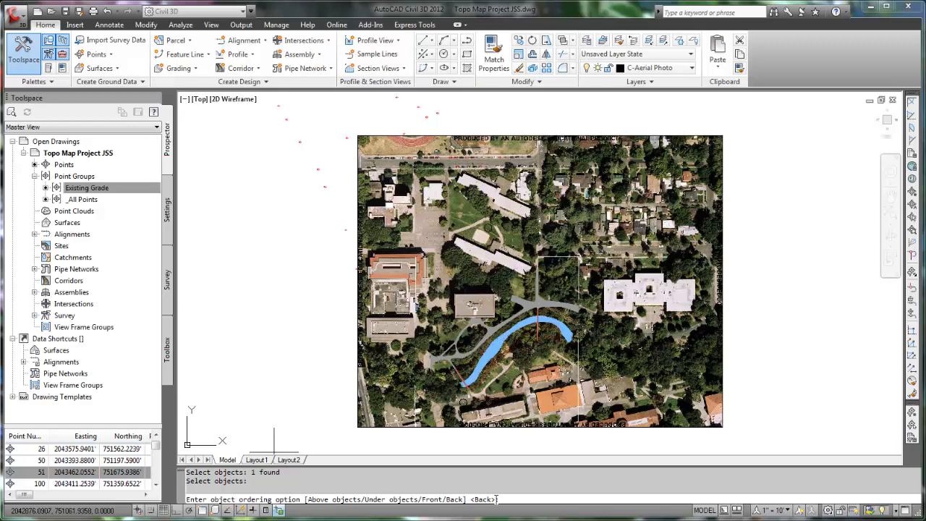
pyautogui.press('Return')
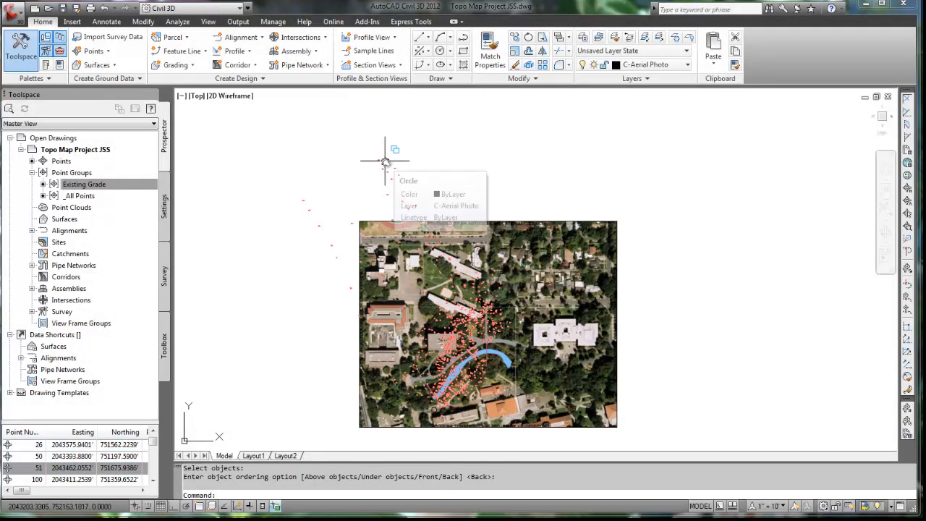
# Start rotating the aerial photo, with point 50, CP Aerial, on the road as the base point.
pyautogui.click(530, 38)
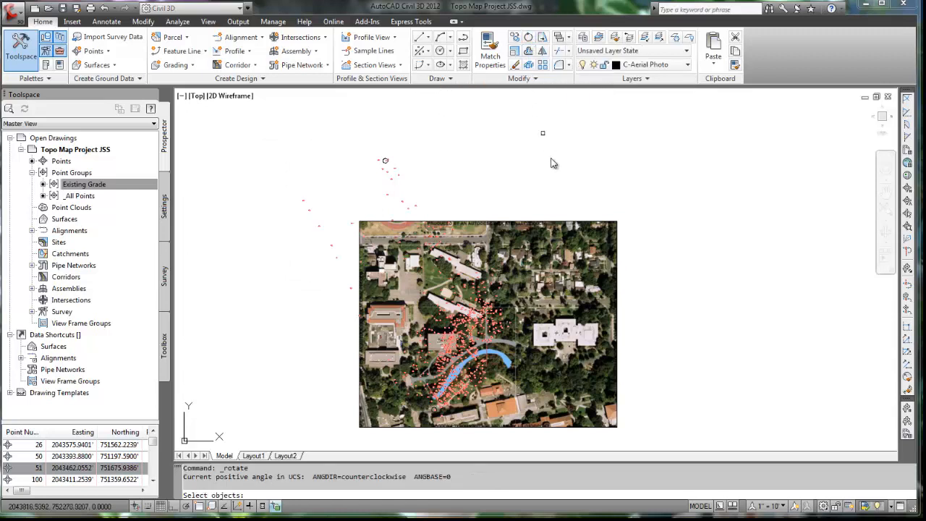
pyautogui.click(514, 428)
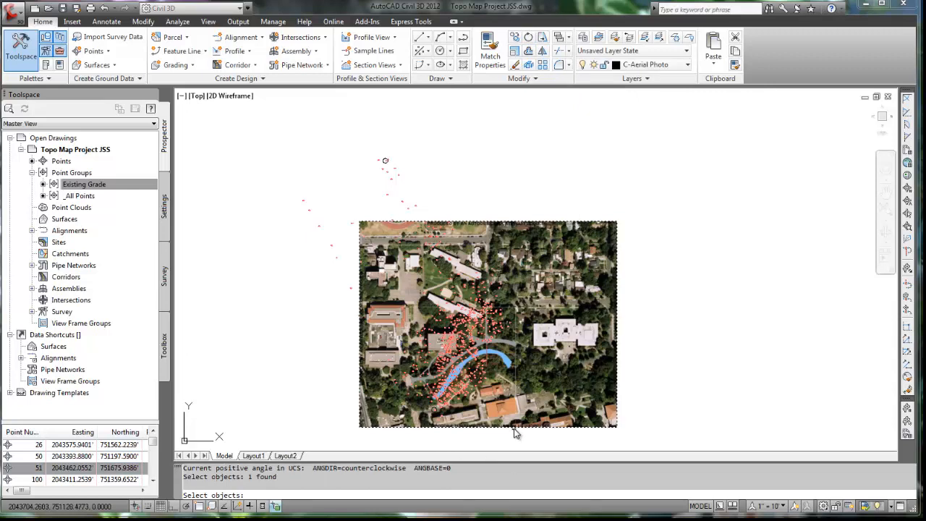
pyautogui.press('Return')
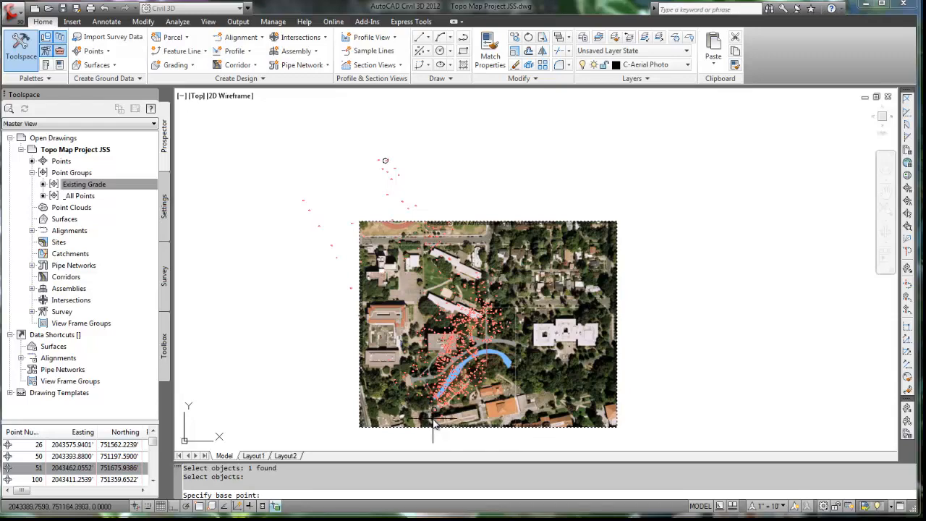
pyautogui.scroll(8, 434, 423)
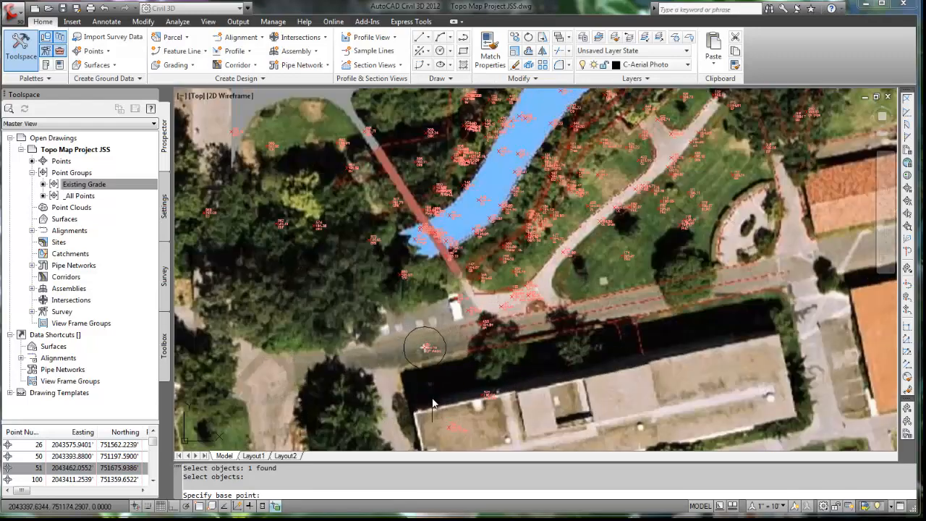
pyautogui.scroll(2, 420, 322)
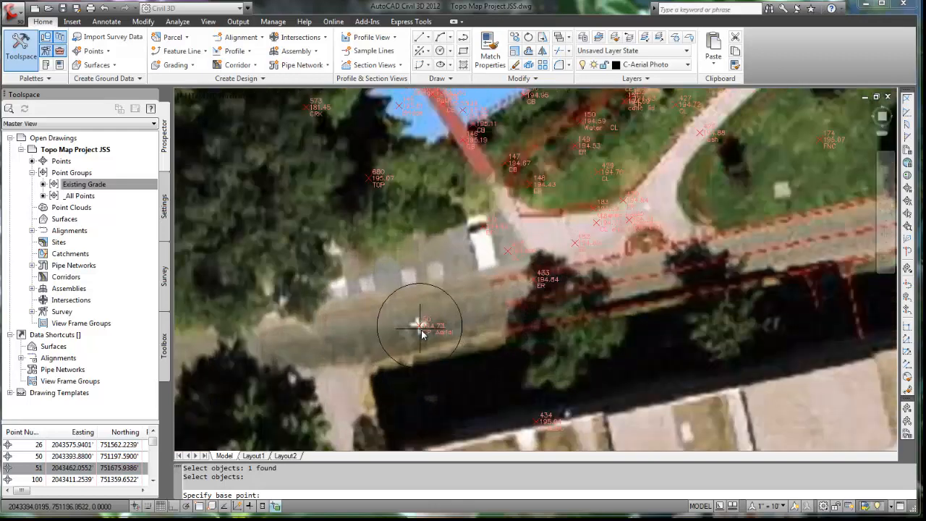
pyautogui.scroll(2, 420, 328)
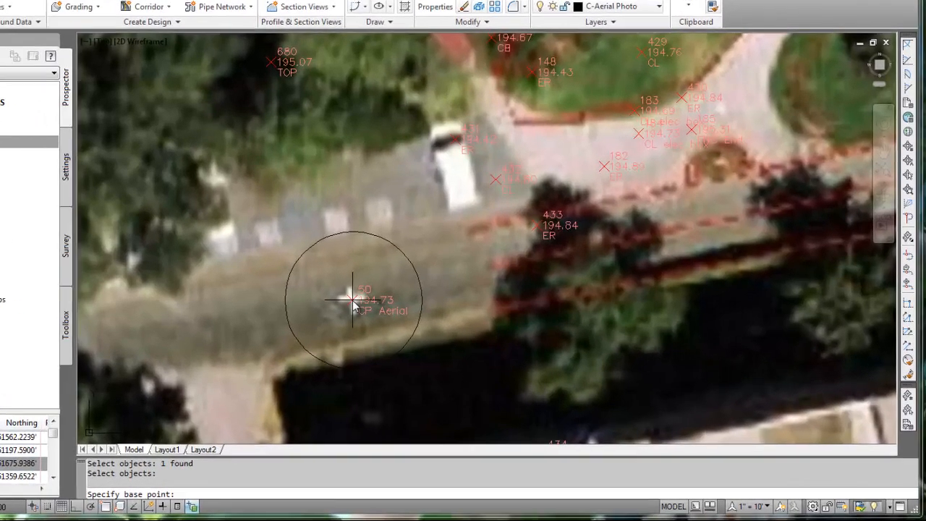
pyautogui.click(416, 323)
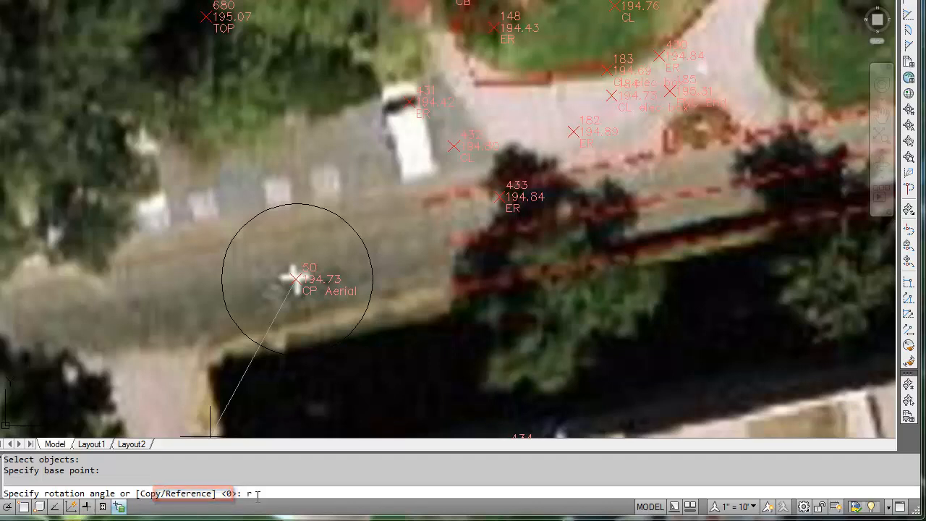
# Use the Reference option and define the reference angle from point 50 to the control mark in the street intersection near the photo's north edge.
pyautogui.write('r')
pyautogui.press('Return')
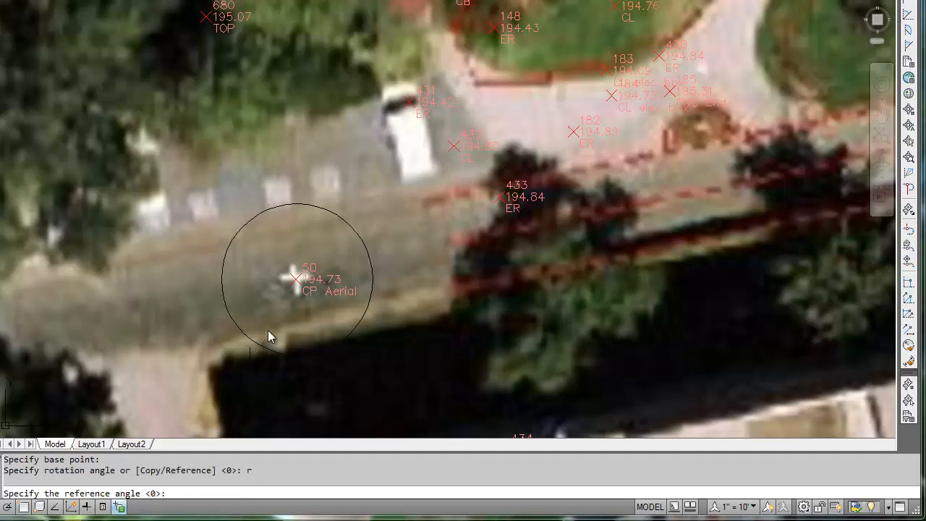
pyautogui.click(295, 280)
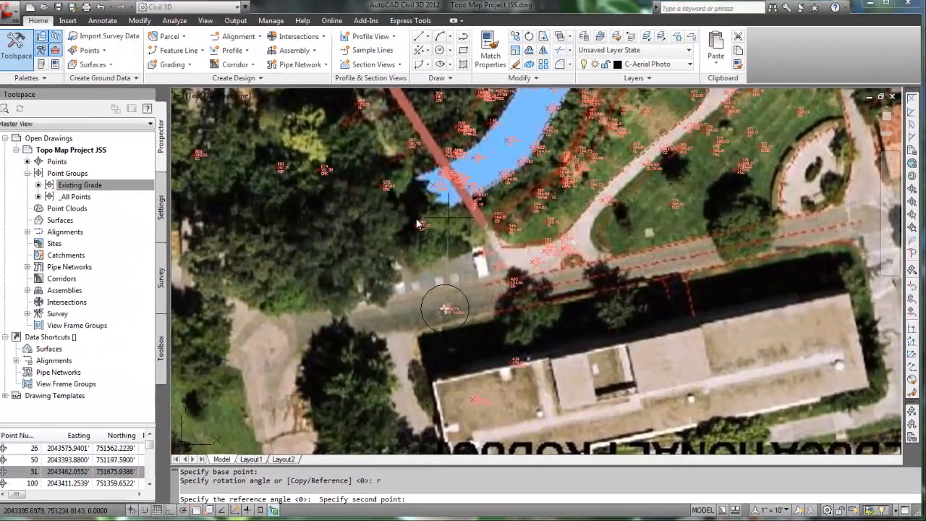
pyautogui.scroll(-5, 484, 230)
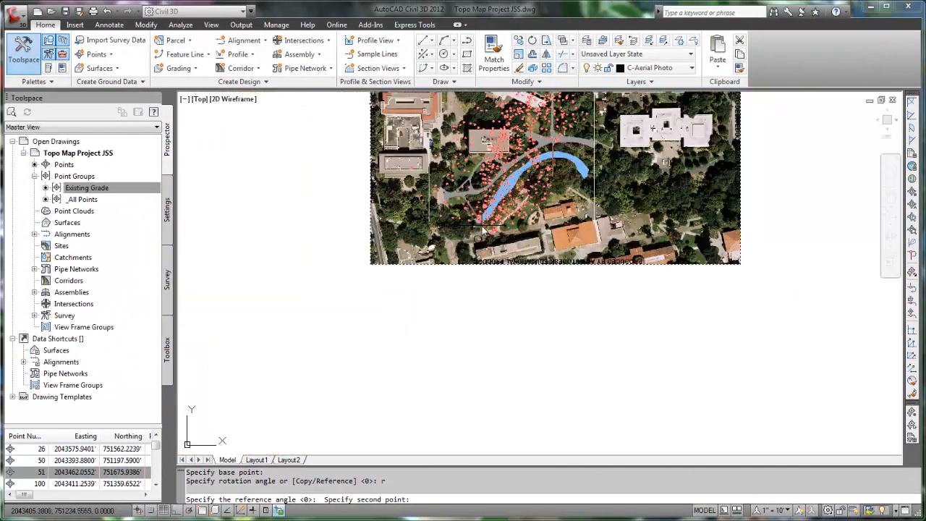
pyautogui.moveTo(491, 192); pyautogui.dragTo(438, 420, button='middle')
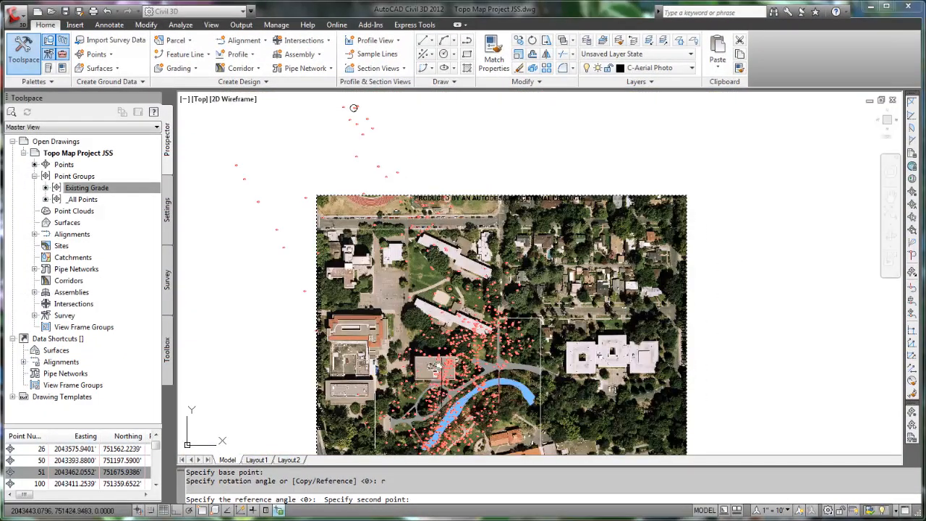
pyautogui.scroll(4, 479, 218)
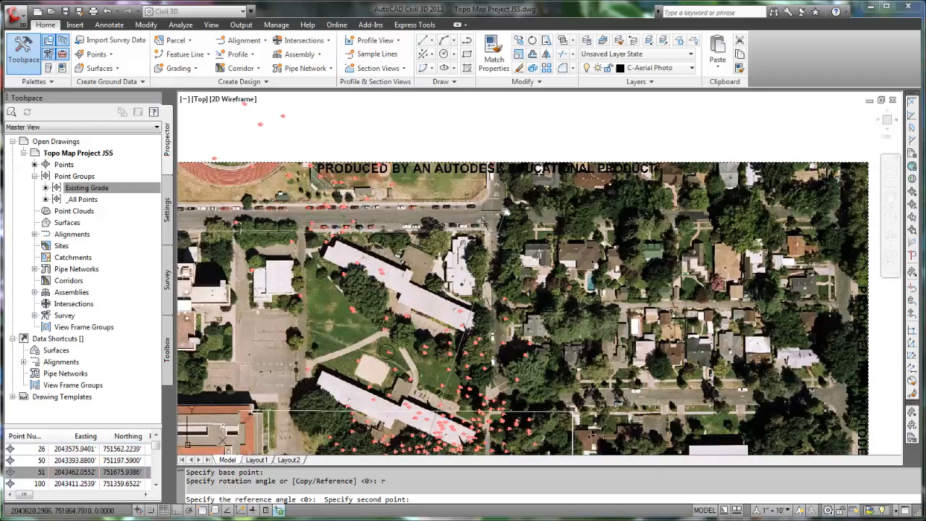
pyautogui.scroll(3, 477, 215)
pyautogui.scroll(3, 468, 212)
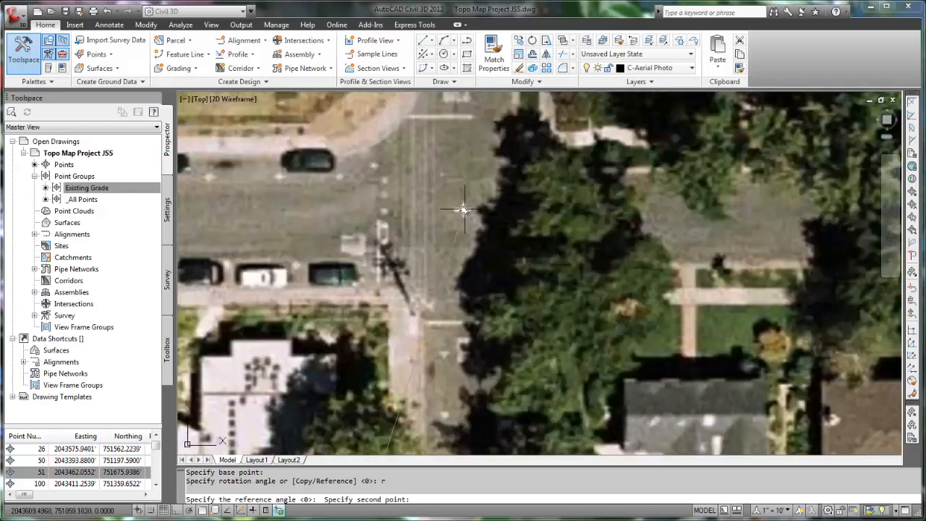
pyautogui.scroll(2, 463, 210)
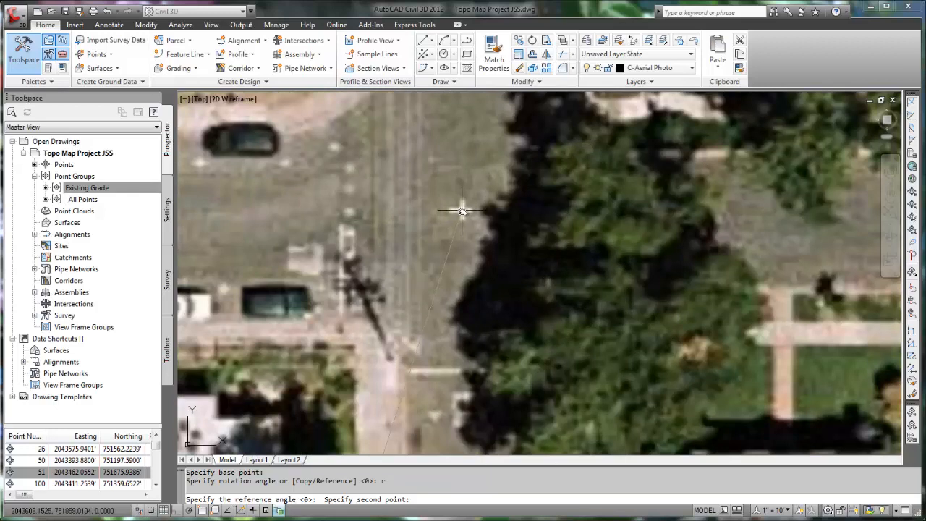
pyautogui.click(461, 211)
# Set the photo's new rotation angle by picking the circled point 5, BR CAP 2011.
pyautogui.scroll(-10, 461, 211)
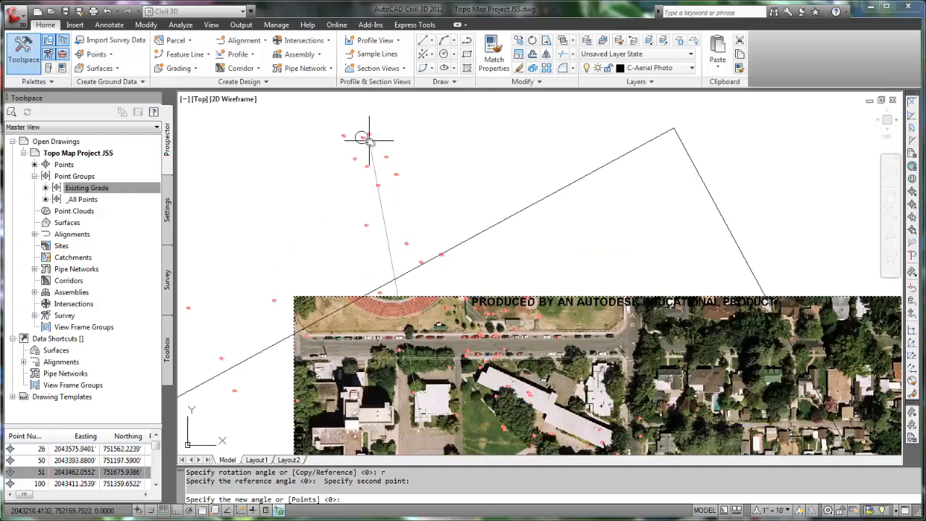
pyautogui.scroll(2, 369, 141)
pyautogui.scroll(3, 365, 137)
pyautogui.scroll(4, 361, 138)
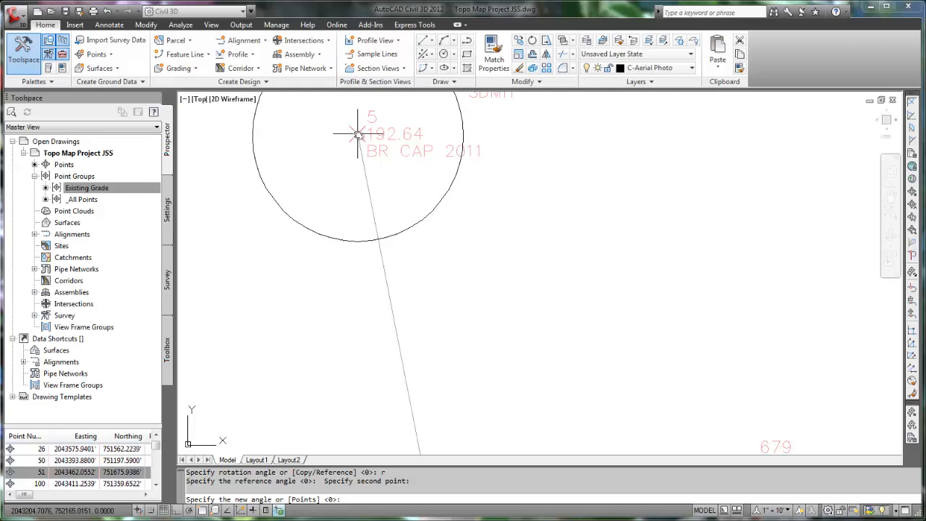
pyautogui.click(357, 133)
pyautogui.scroll(-6, 382, 176)
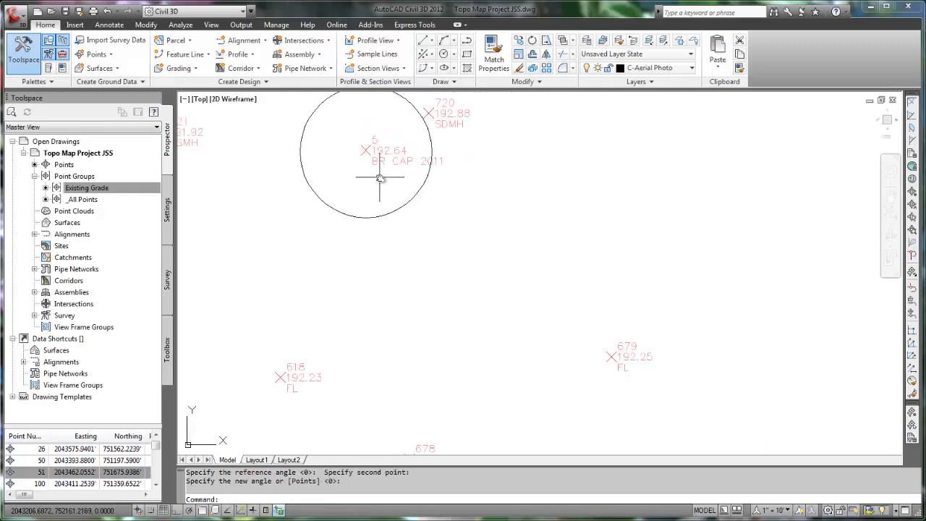
pyautogui.scroll(-3, 382, 183)
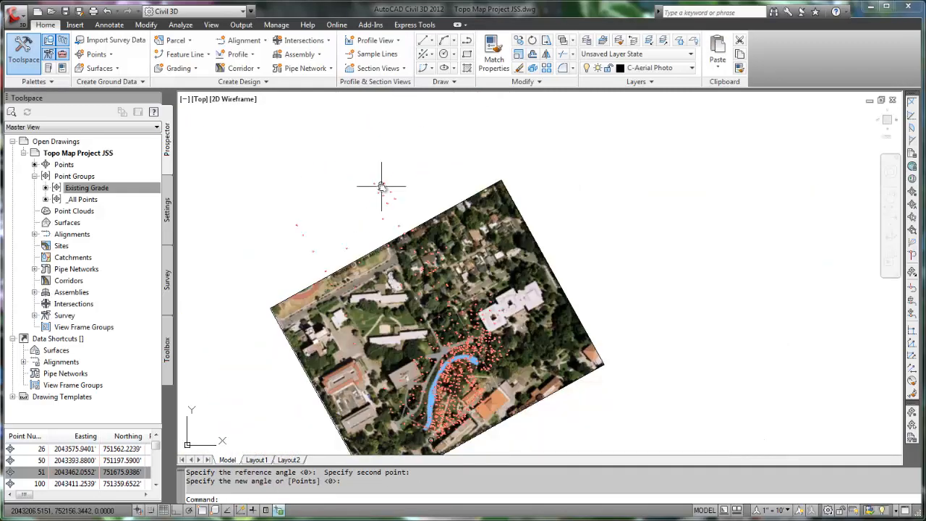
# Start scaling the rotated aerial photo, with point 50, CP Aerial, as the base point.
pyautogui.moveTo(484, 362)
pyautogui.mouseDown(button='middle')
pyautogui.moveTo(533, 292)
pyautogui.moveTo(546, 308)
pyautogui.mouseUp(button='middle')
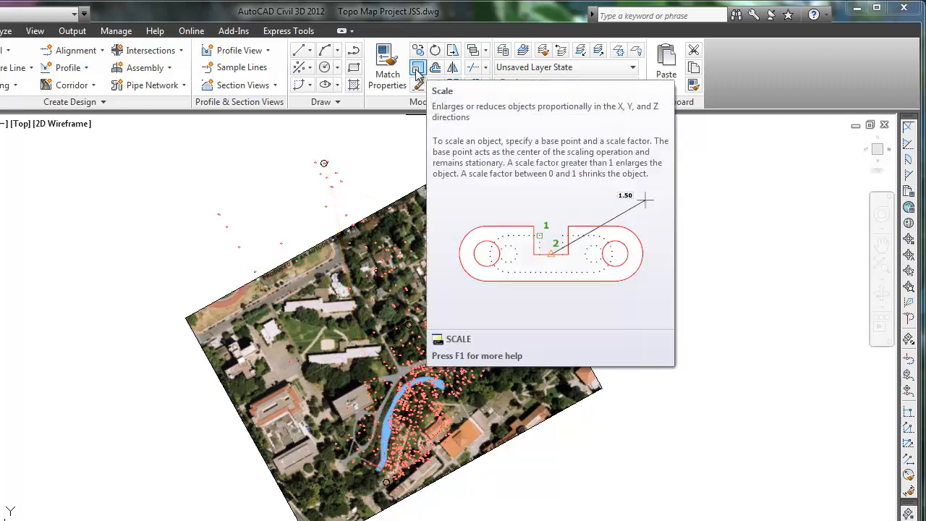
pyautogui.click(418, 69)
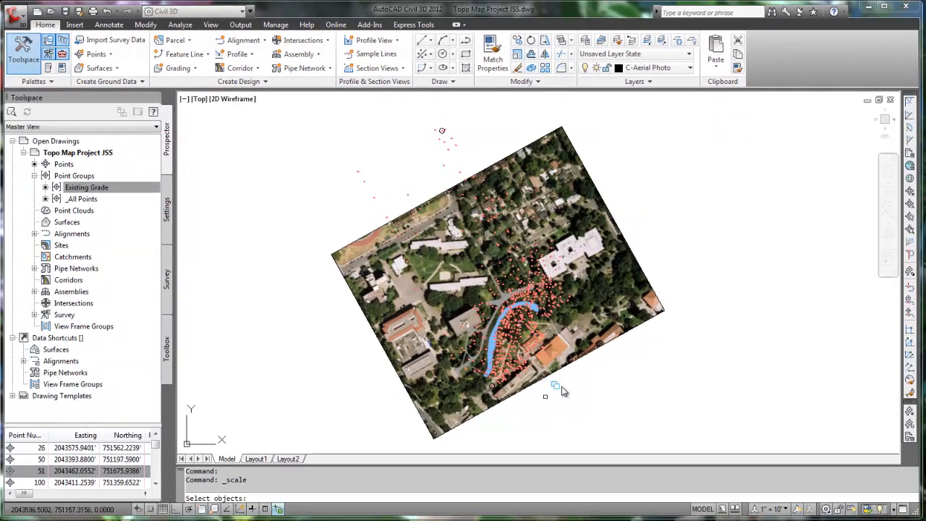
pyautogui.click(639, 263)
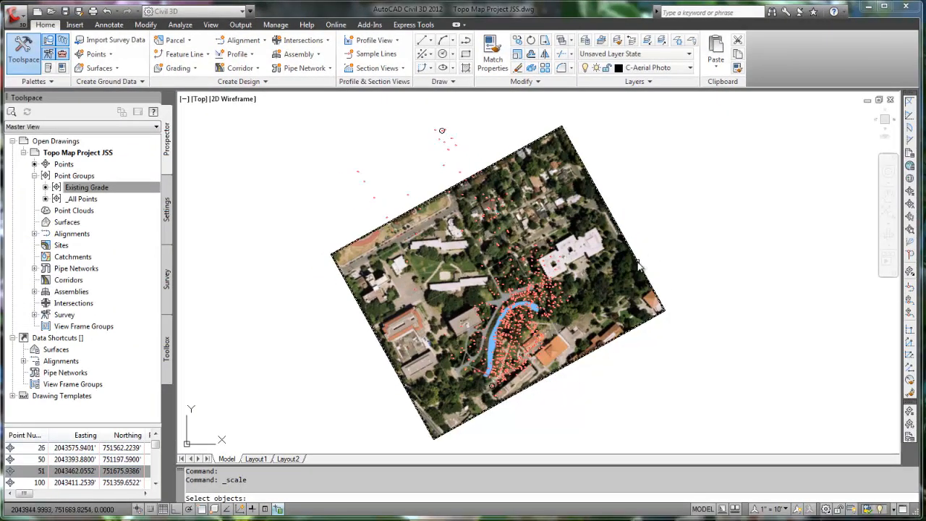
pyautogui.click(639, 263)
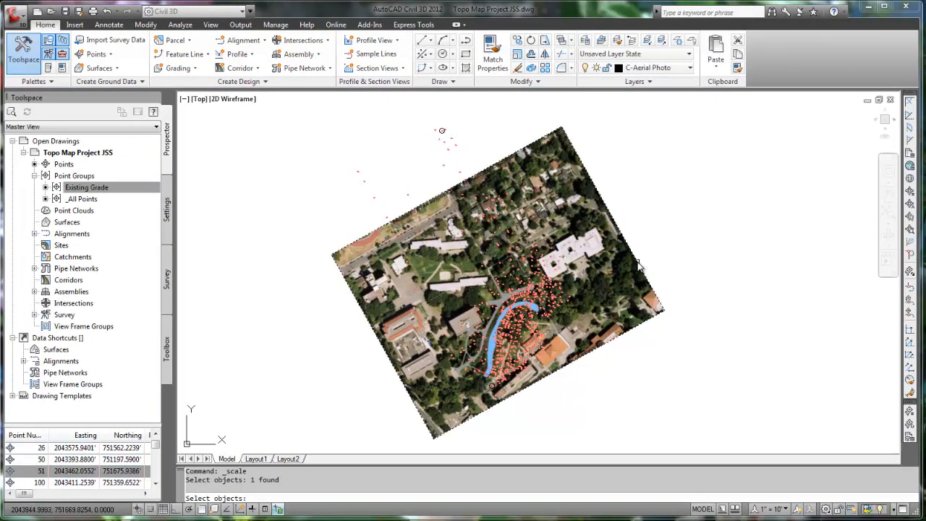
pyautogui.press('Return')
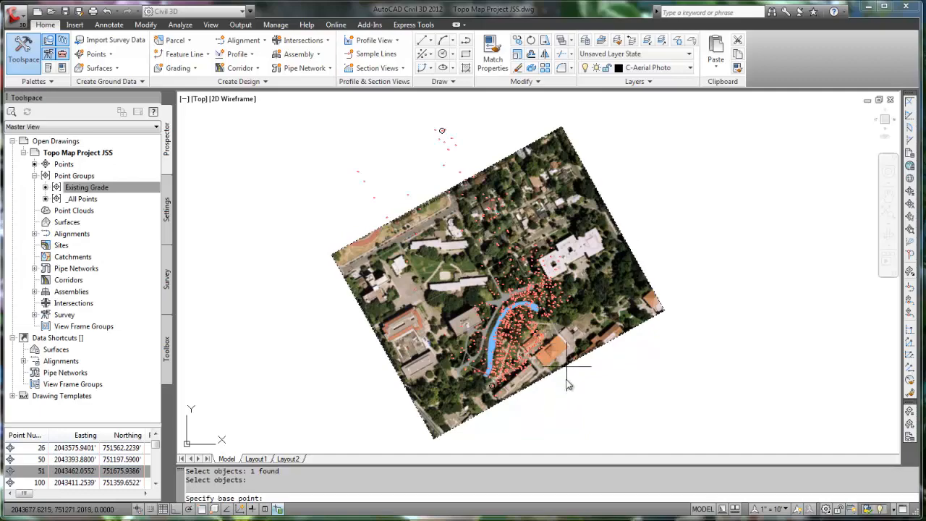
pyautogui.scroll(10, 477, 383)
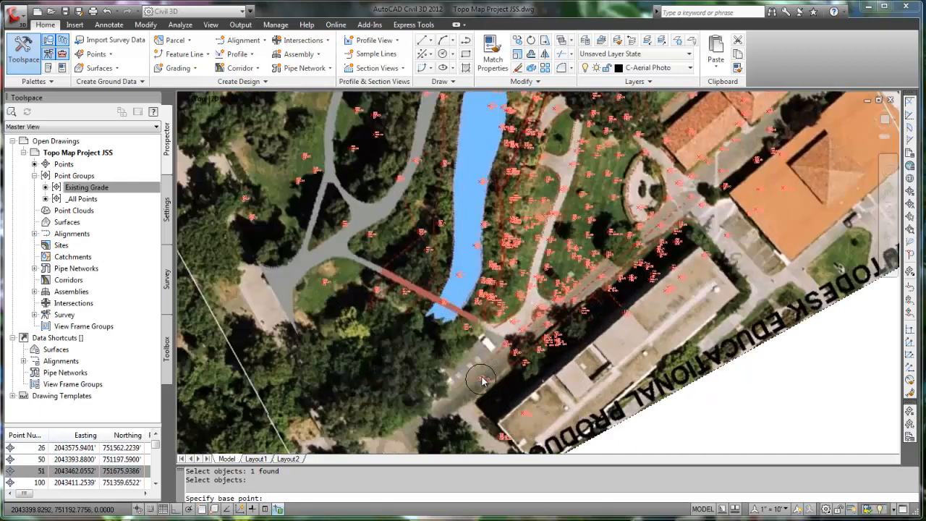
pyautogui.scroll(5, 477, 383)
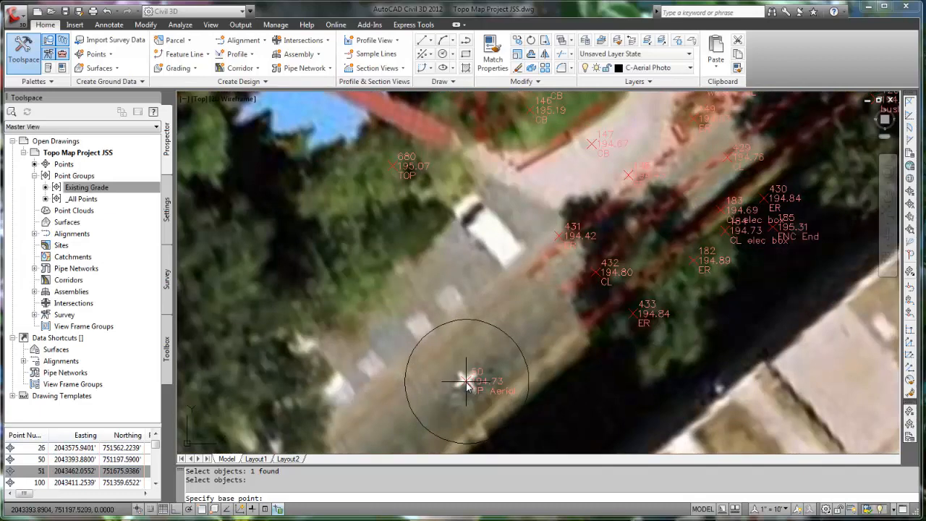
pyautogui.scroll(2, 467, 386)
pyautogui.click(466, 379)
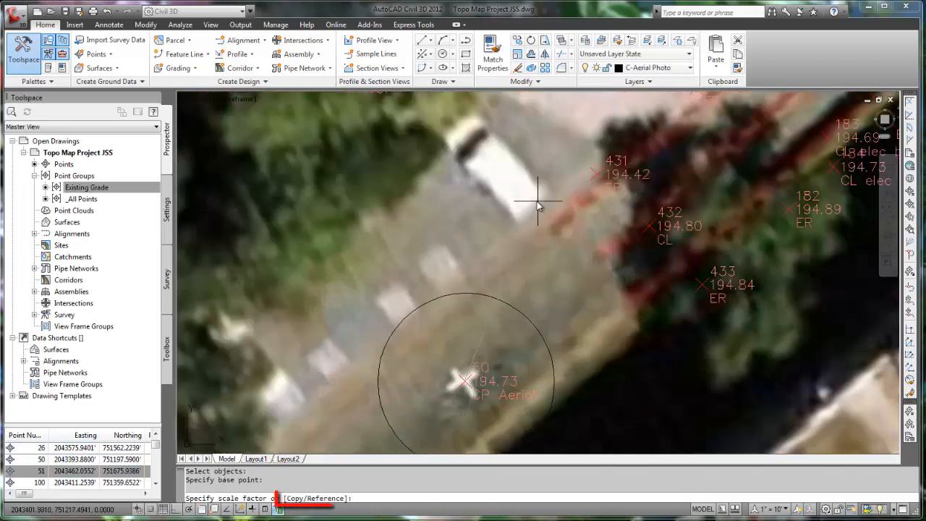
# Use the Reference option and define the reference length from point 50 to the control mark in the street intersection on the photo.
pyautogui.scroll(-5, 537, 201)
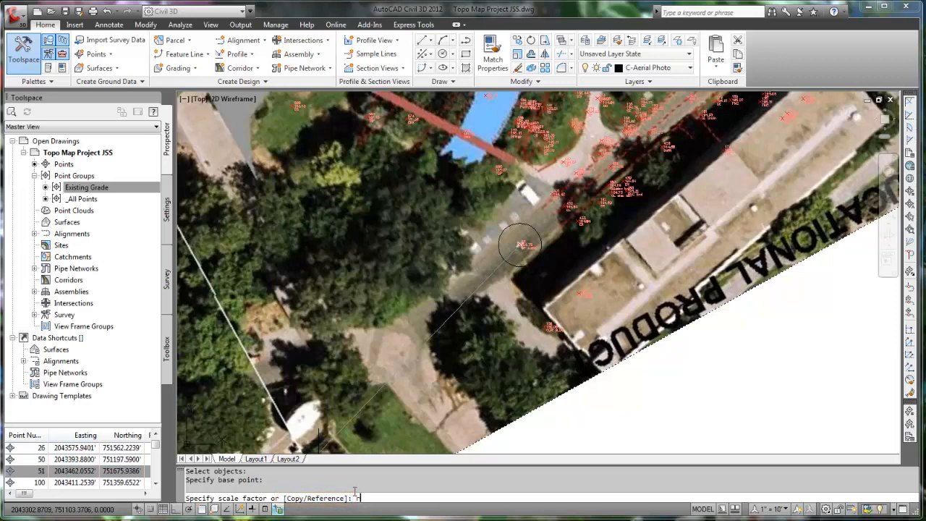
pyautogui.press('Return')
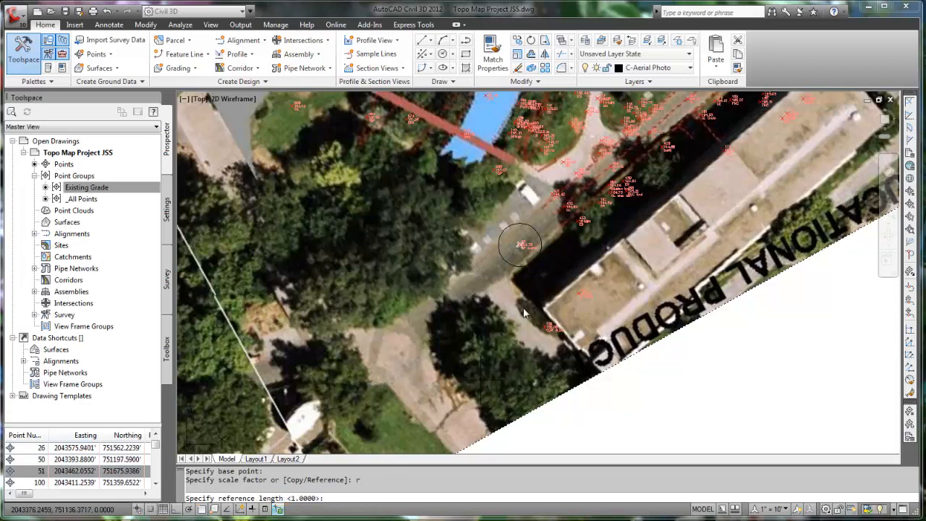
pyautogui.scroll(8, 517, 246)
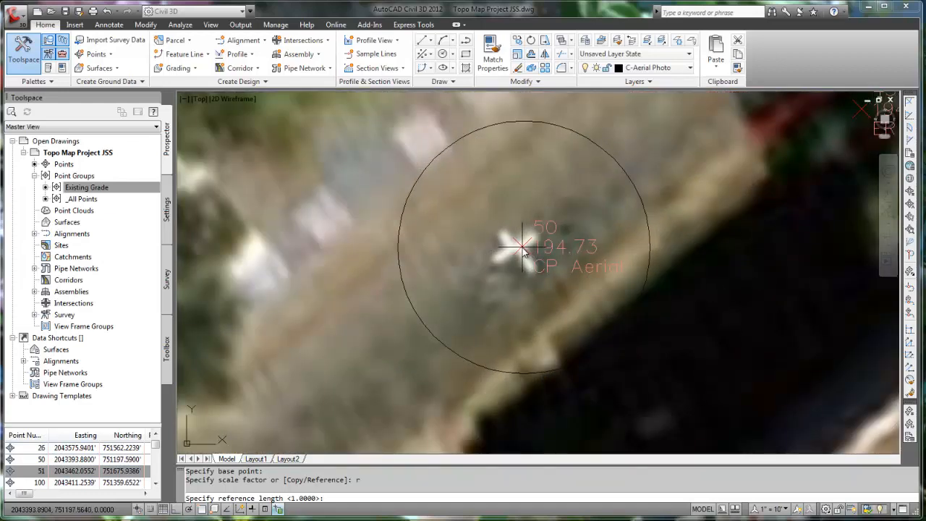
pyautogui.click(523, 250)
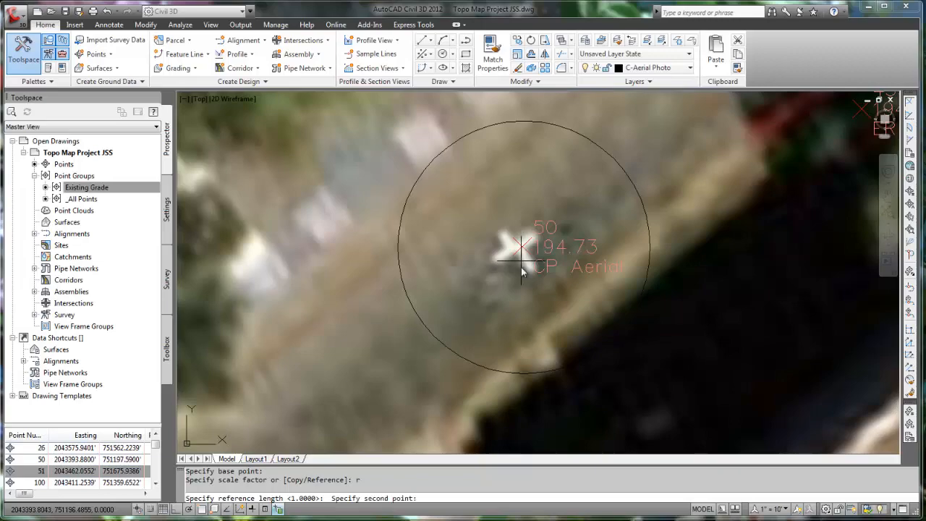
pyautogui.scroll(-6, 518, 267)
pyautogui.scroll(-5, 518, 267)
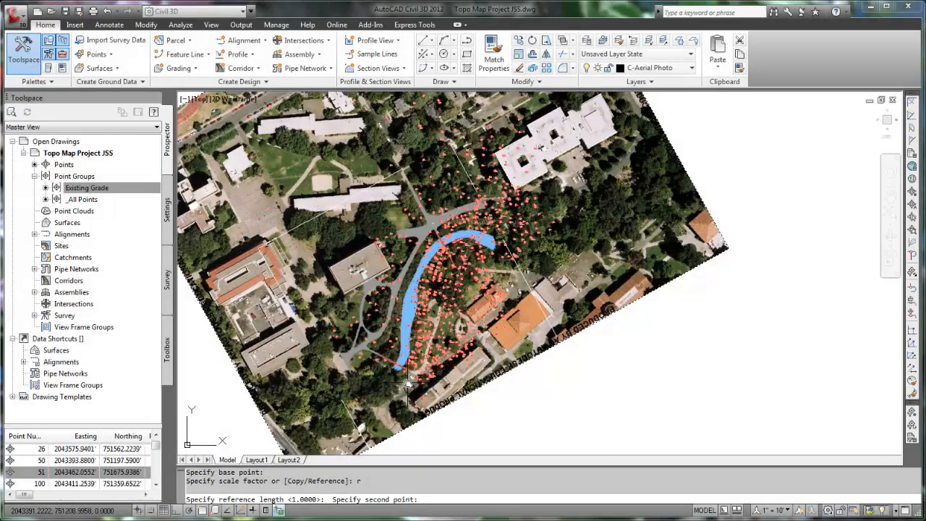
pyautogui.scroll(-3, 407, 383)
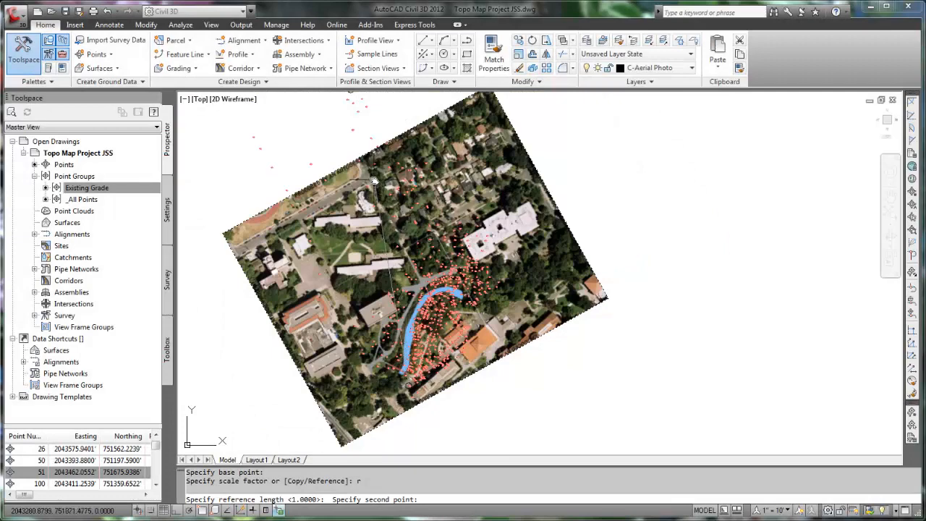
pyautogui.scroll(7, 361, 182)
pyautogui.scroll(4, 347, 177)
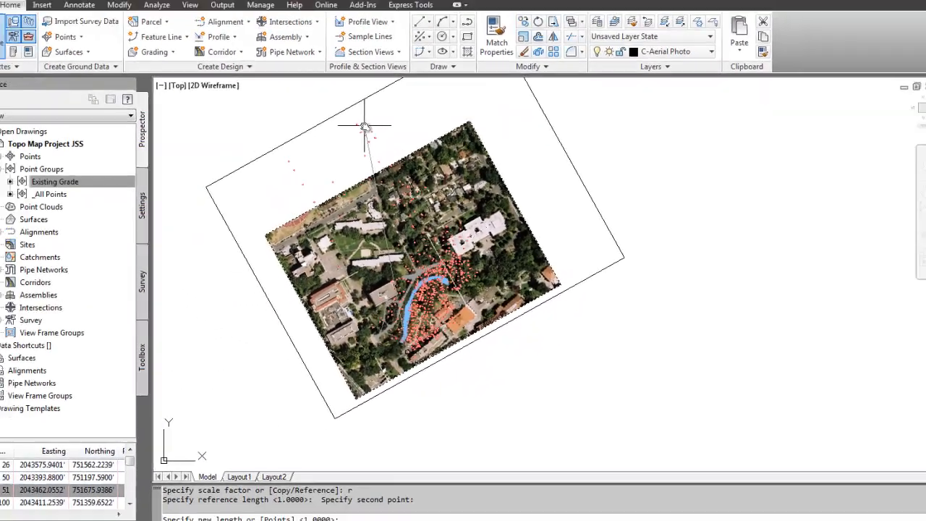
# Set the aerial photo's new scale length by picking the circled point 5, BR CAP 2011.
pyautogui.scroll(8, 324, 72)
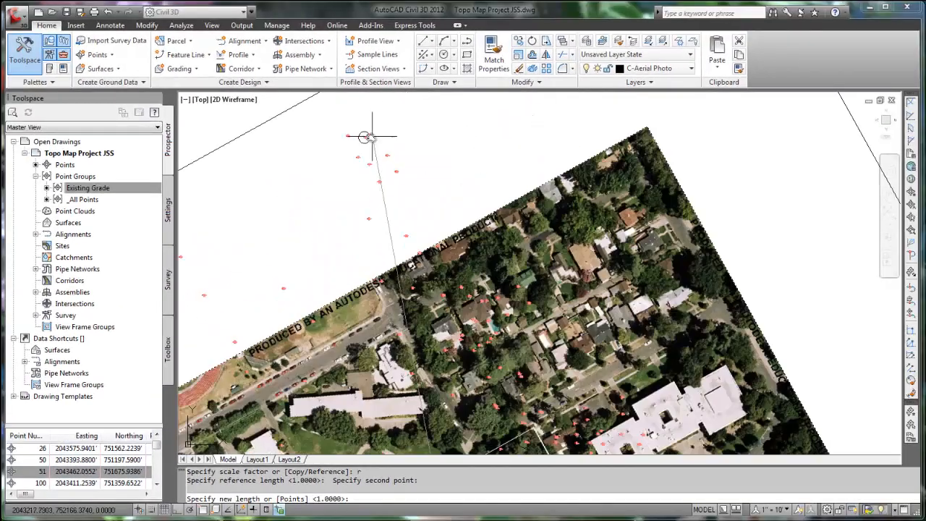
pyautogui.scroll(3, 336, 141)
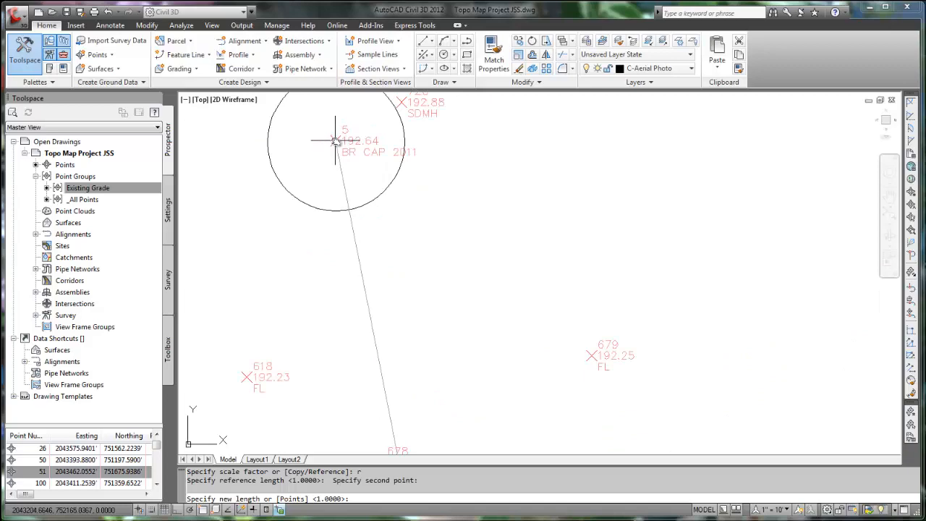
pyautogui.click(335, 141)
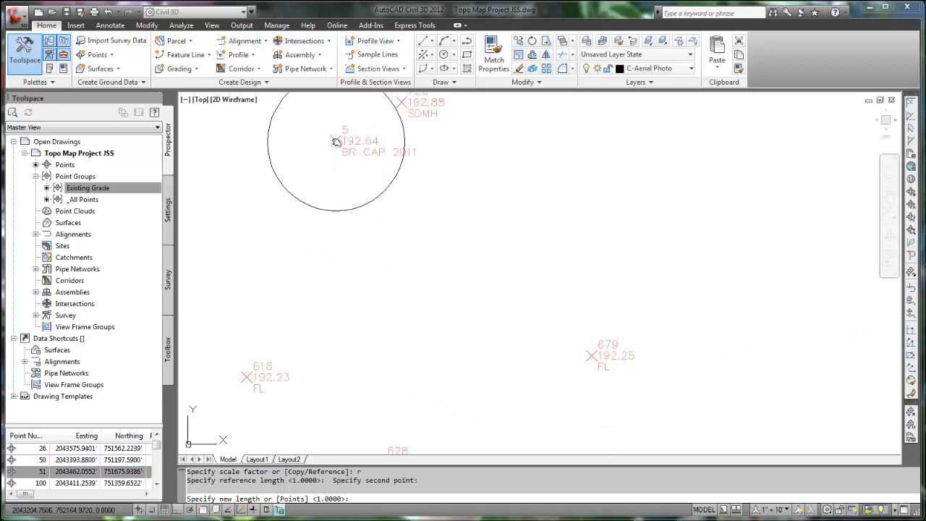
# Check the scaled photo's alignment at circled control point 51 in the path intersection north of the creek, and save the drawing.
pyautogui.scroll(-12, 336, 141)
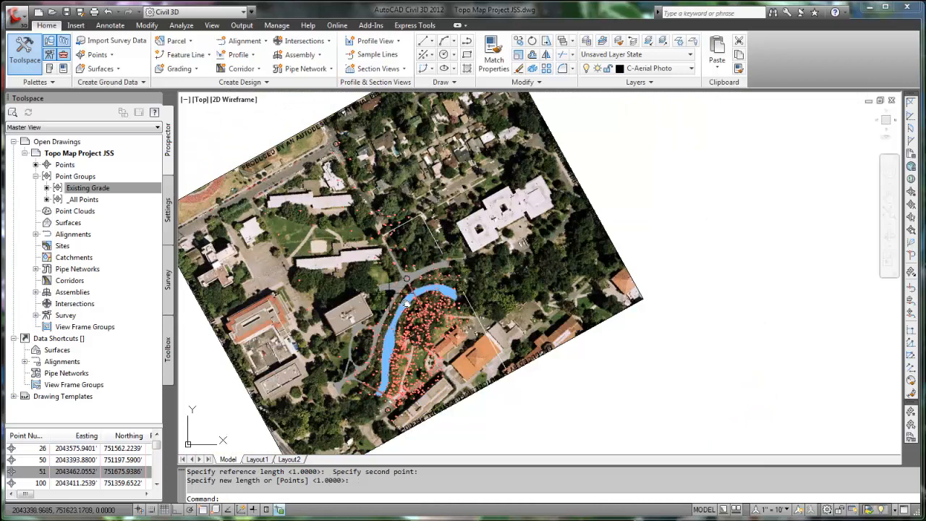
pyautogui.moveTo(414, 348); pyautogui.dragTo(480, 323, button='middle')
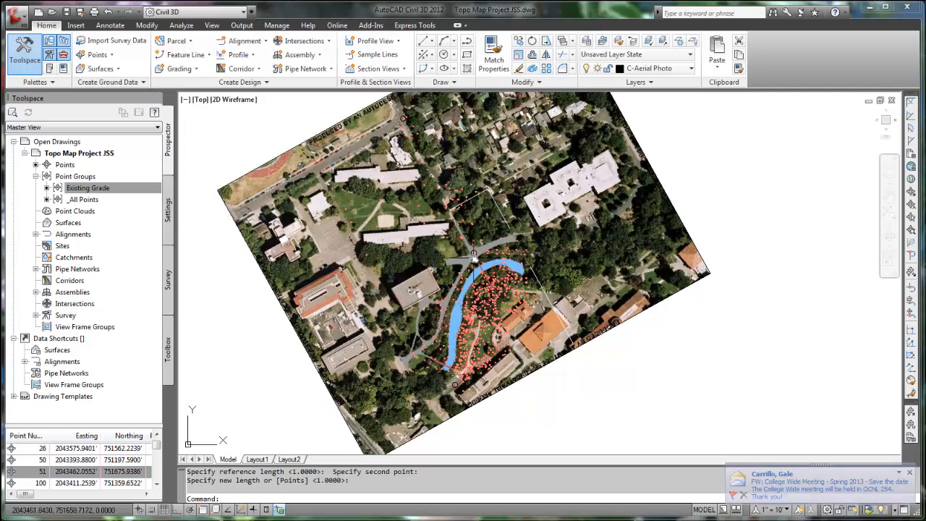
pyautogui.scroll(3, 471, 253)
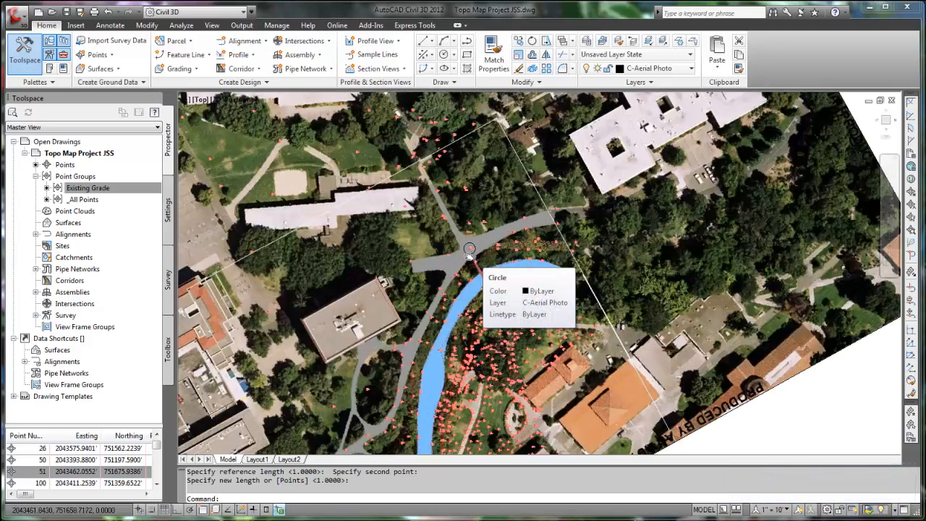
pyautogui.scroll(5, 452, 251)
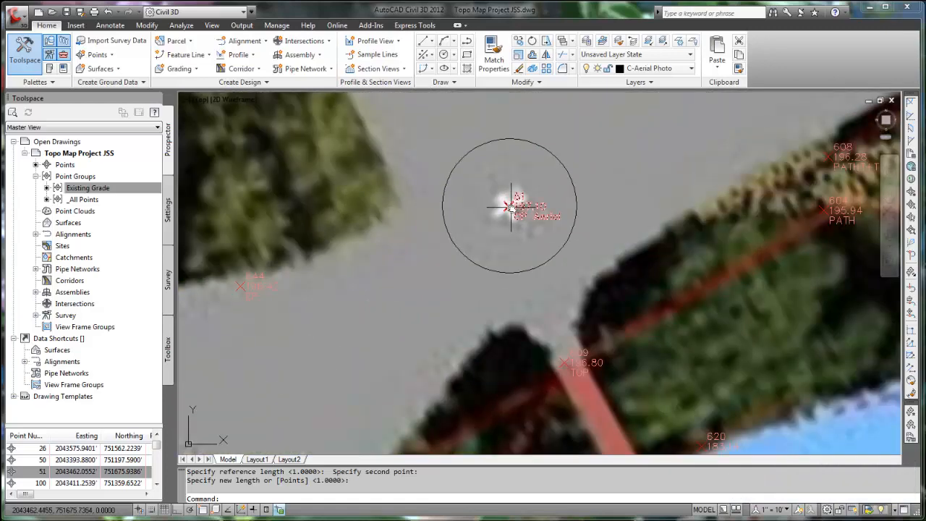
pyautogui.scroll(-6, 506, 250)
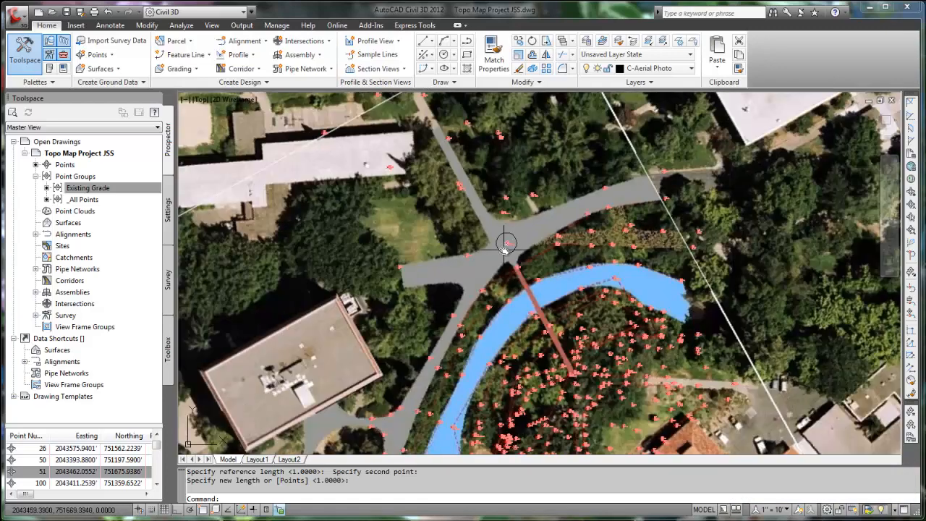
pyautogui.scroll(-3, 505, 244)
pyautogui.scroll(8, 495, 318)
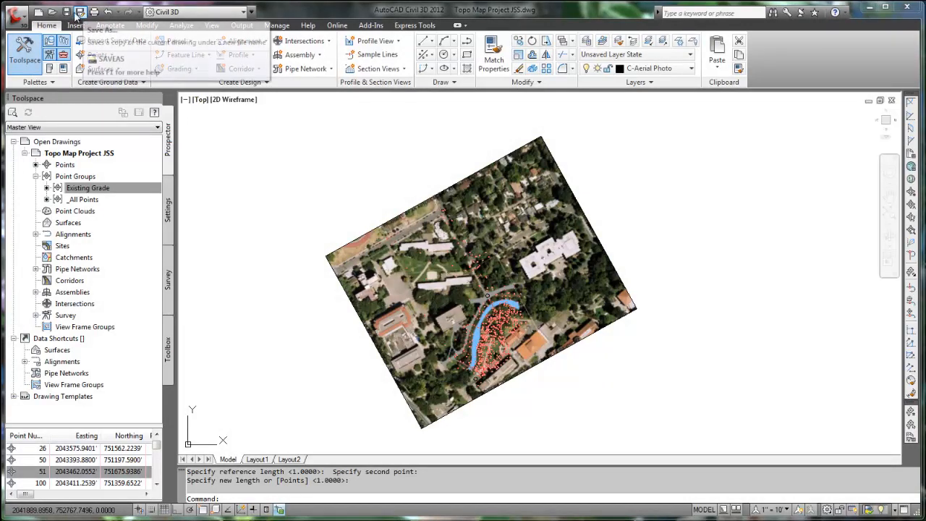
pyautogui.click(67, 13)
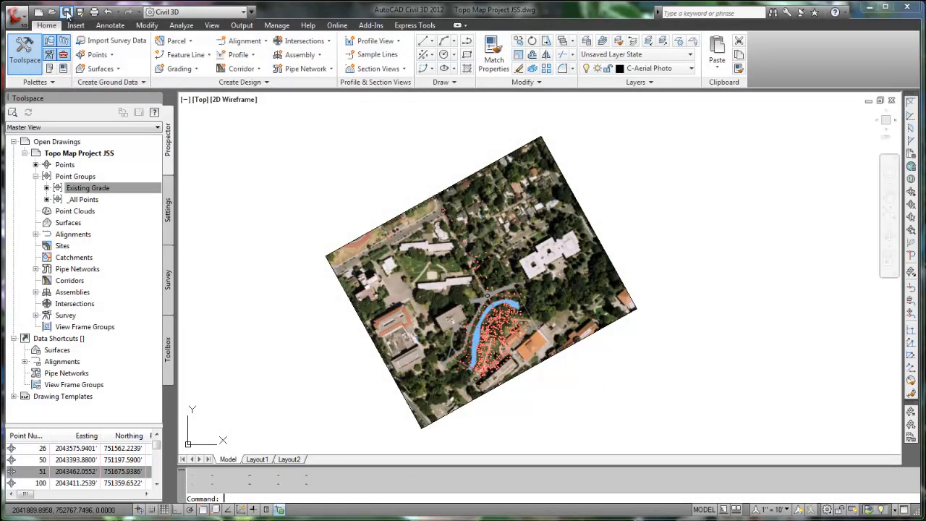